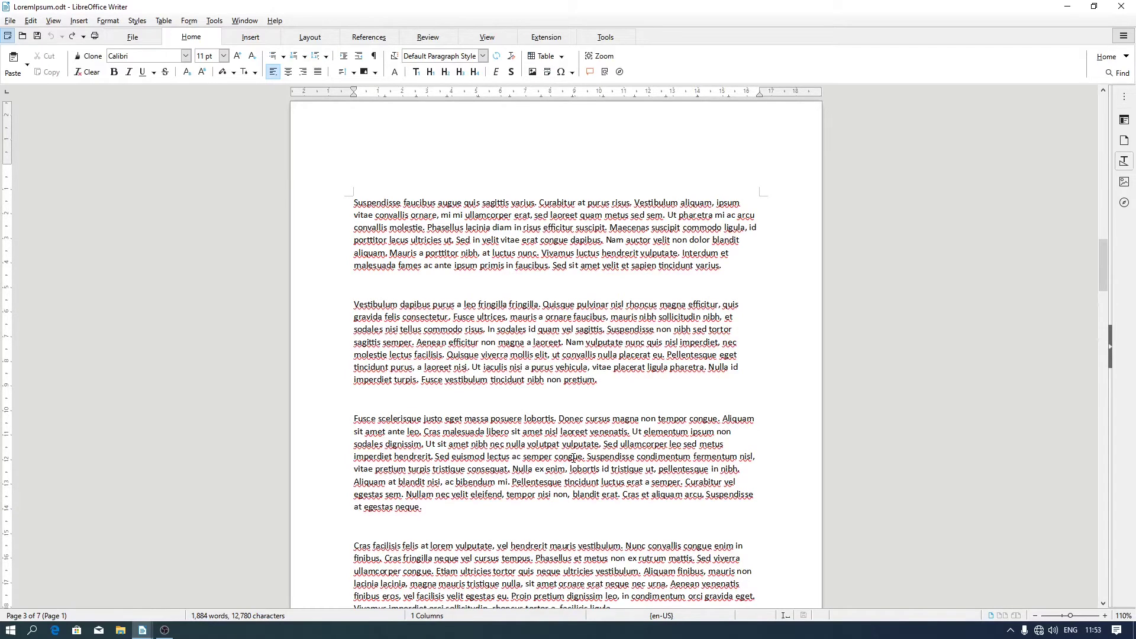
Examine the column layout of page 2 and of page 3 in the document
scroll(574, 457, up, 8)
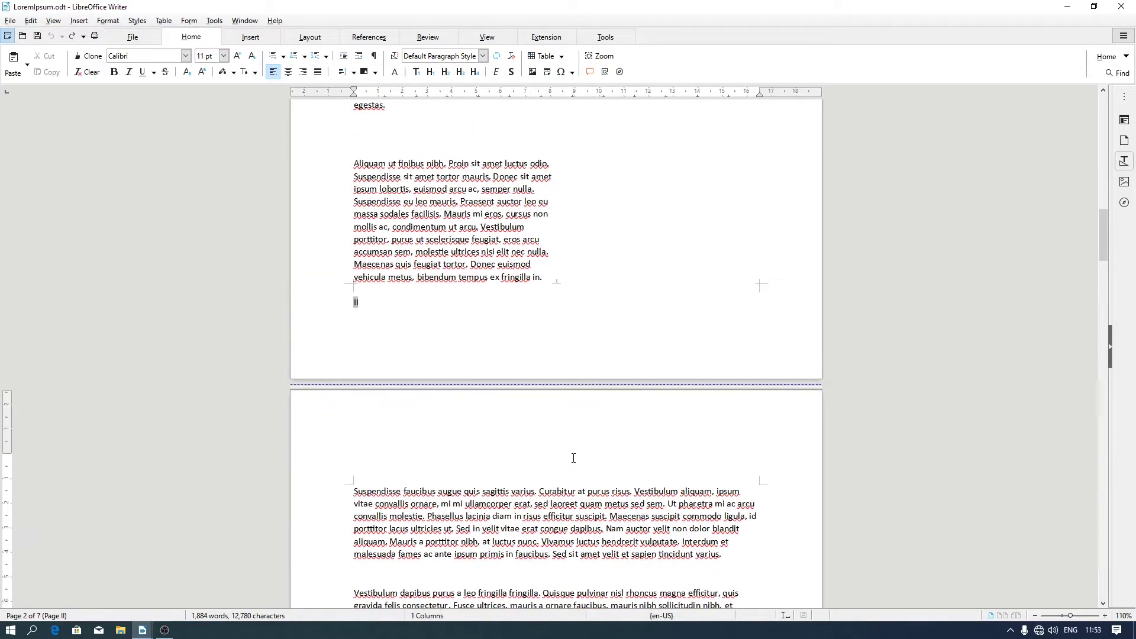
scroll(517, 320, up, 5)
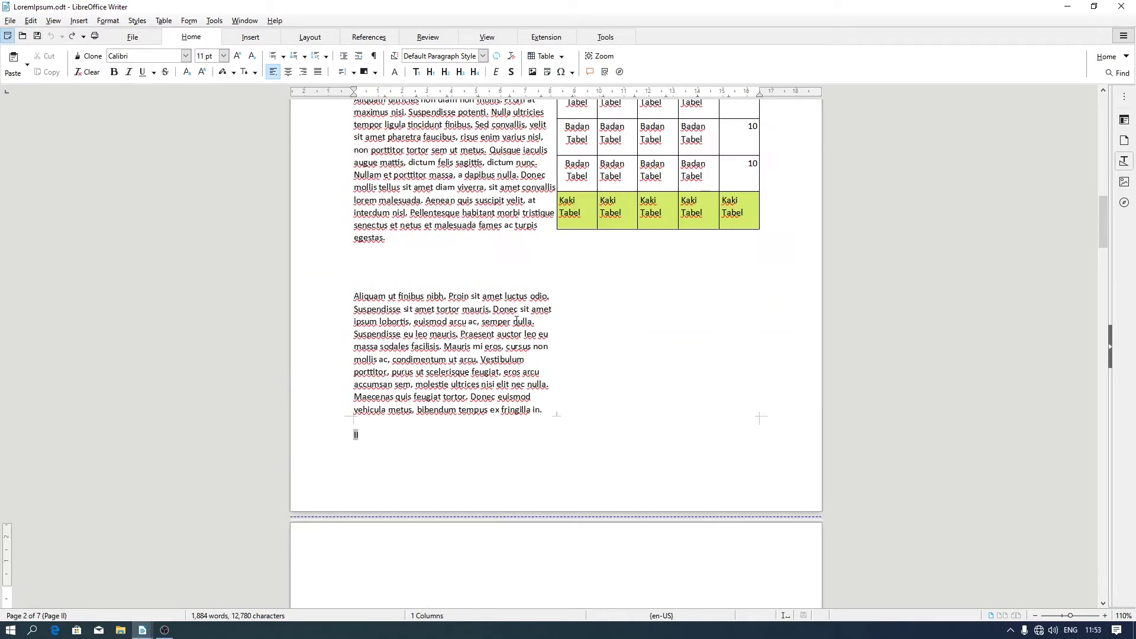
click(516, 321)
scroll(509, 320, up, 3)
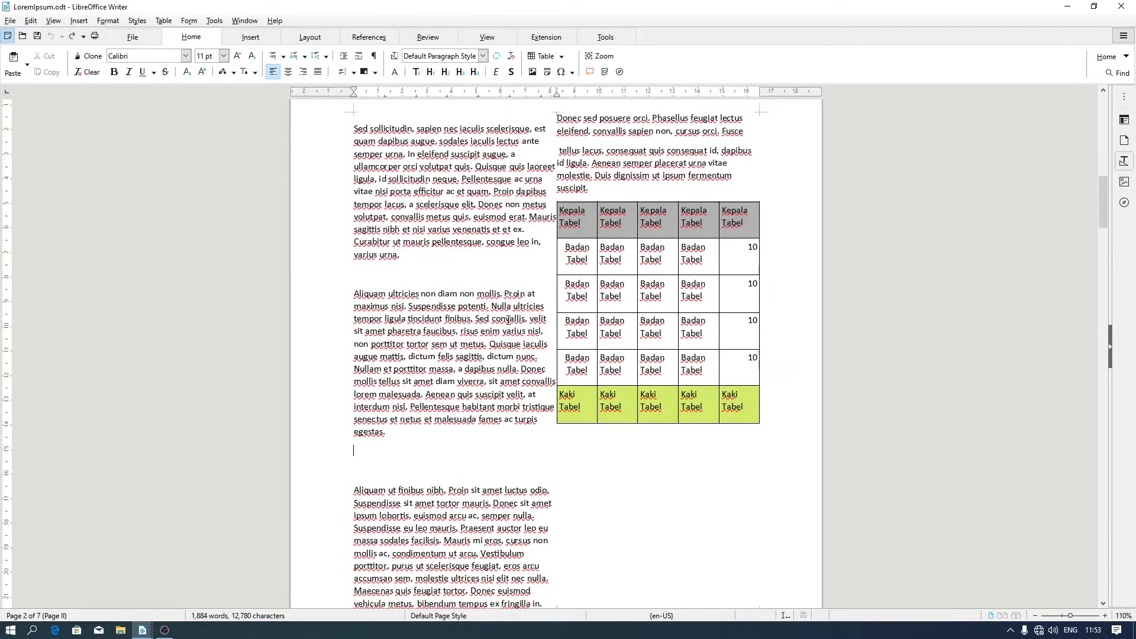
scroll(691, 333, down, 9)
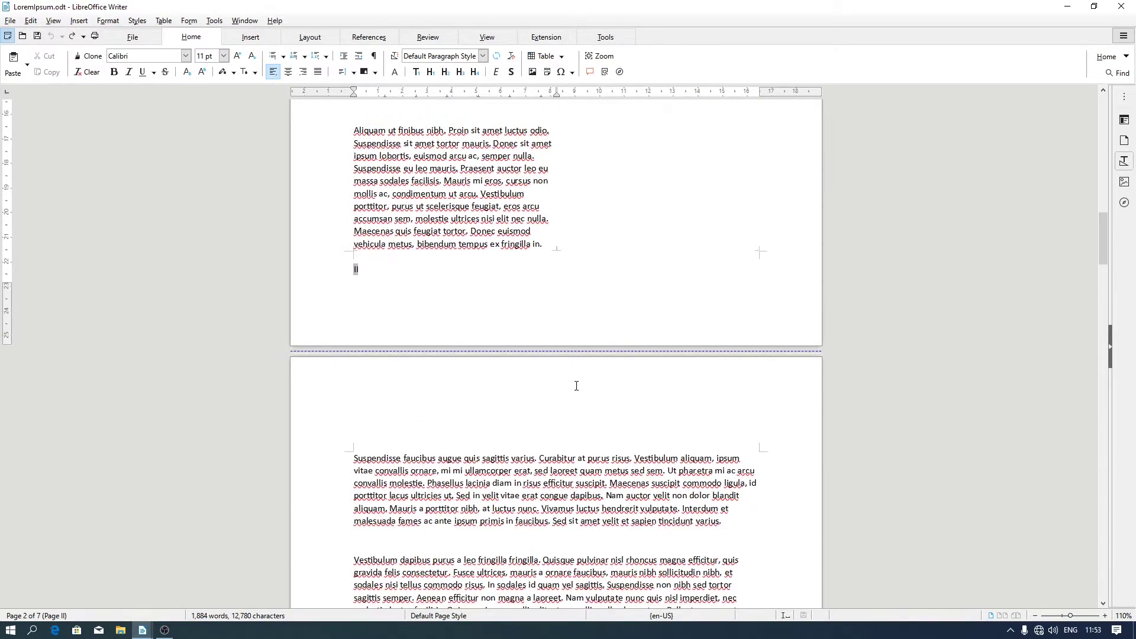
scroll(544, 468, down, 2)
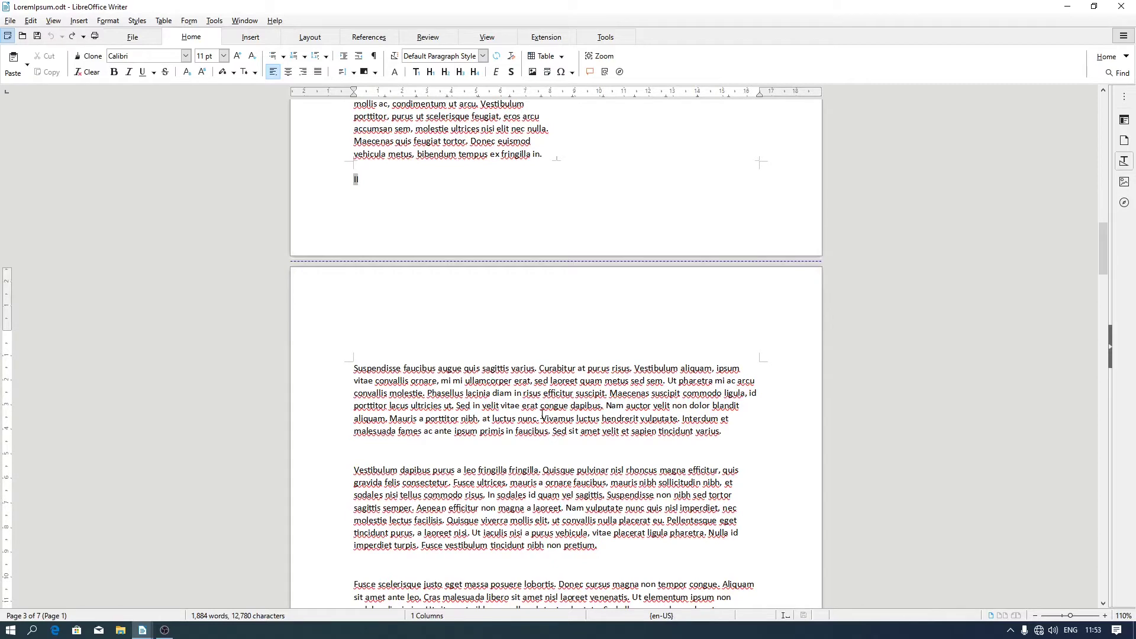
scroll(542, 414, up, 2)
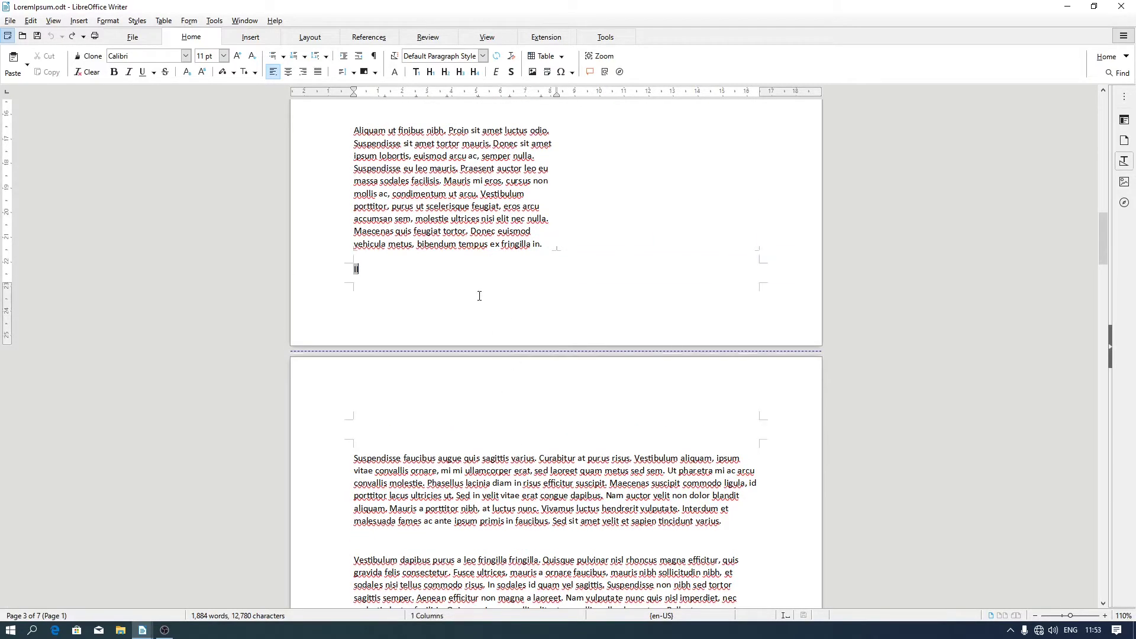
click(443, 458)
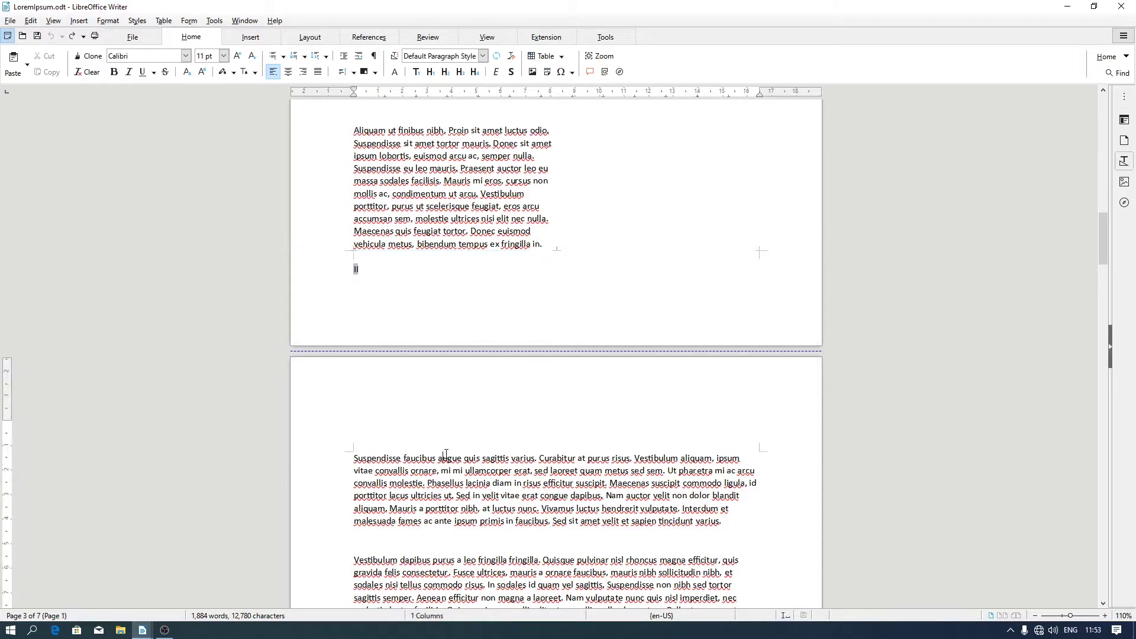
Insert a section with two equal columns below the first paragraph on page 3, with an empty line above it
scroll(444, 458, down, 3)
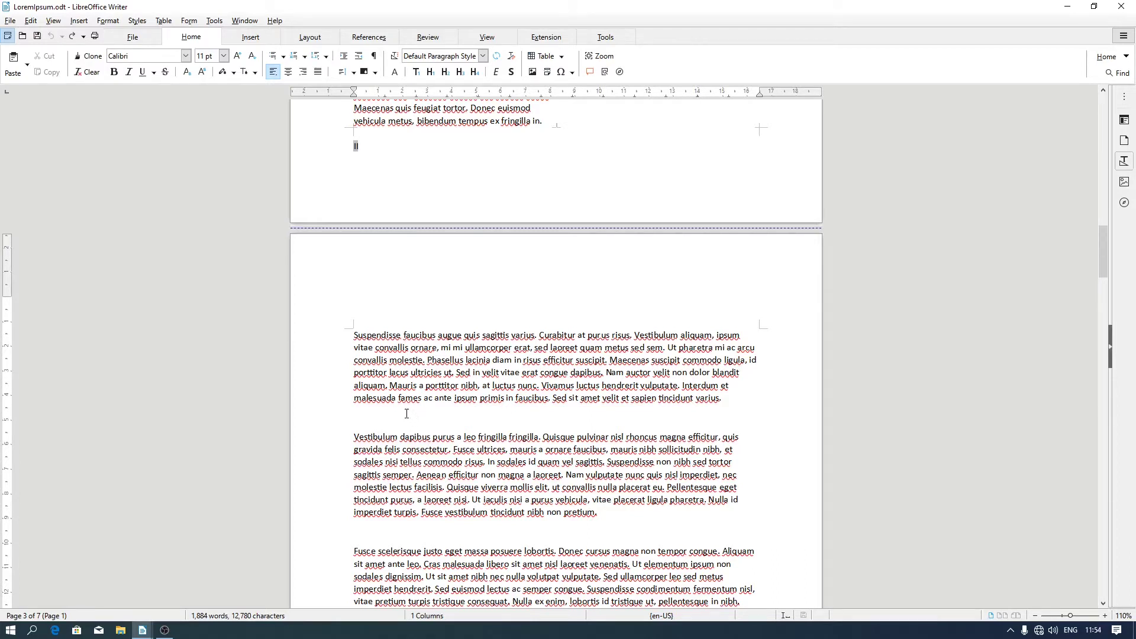
click(69, 24)
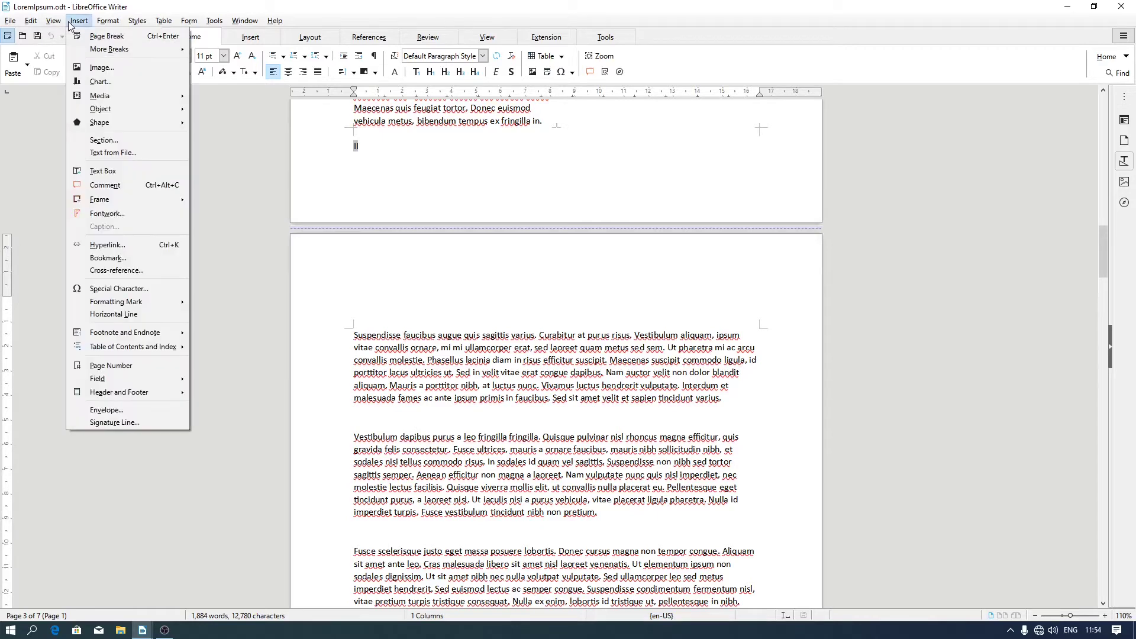
click(110, 142)
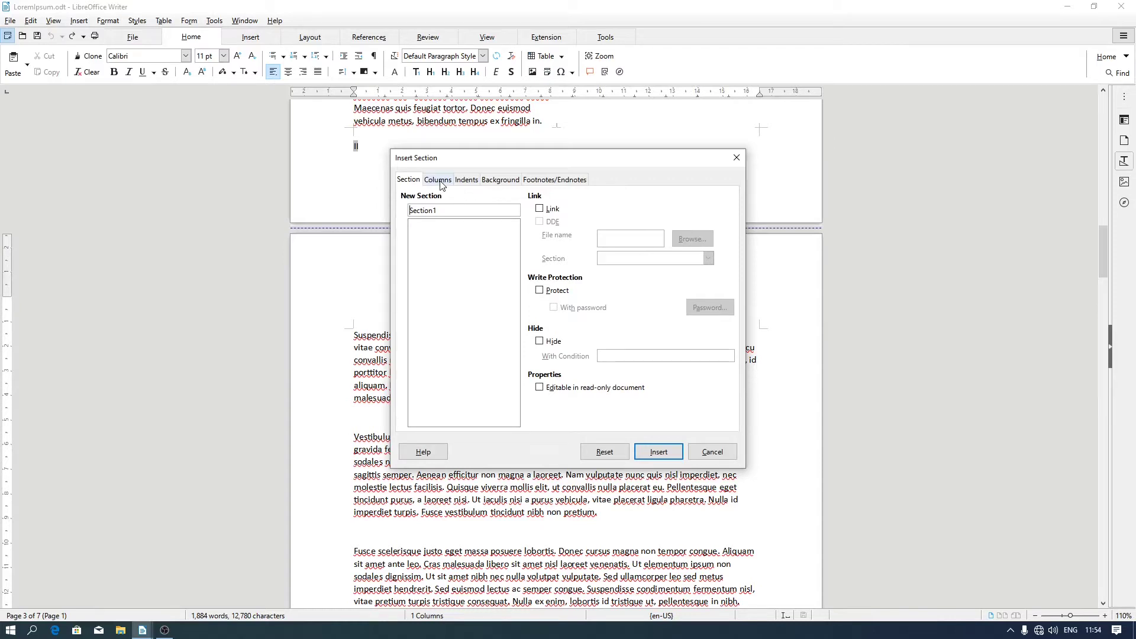
click(438, 180)
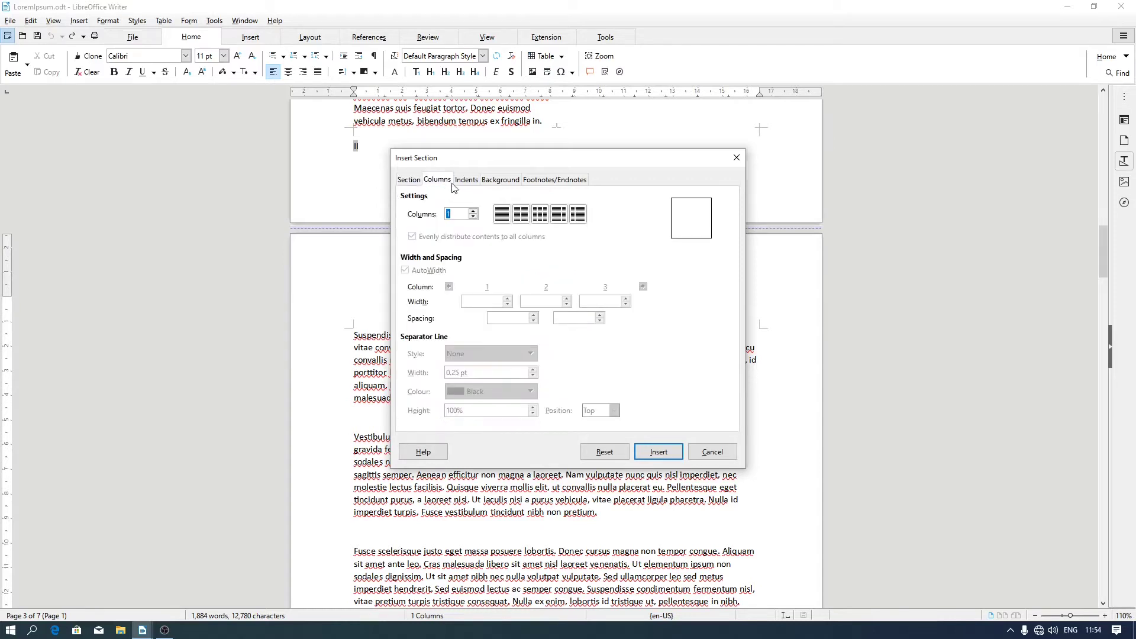
click(520, 215)
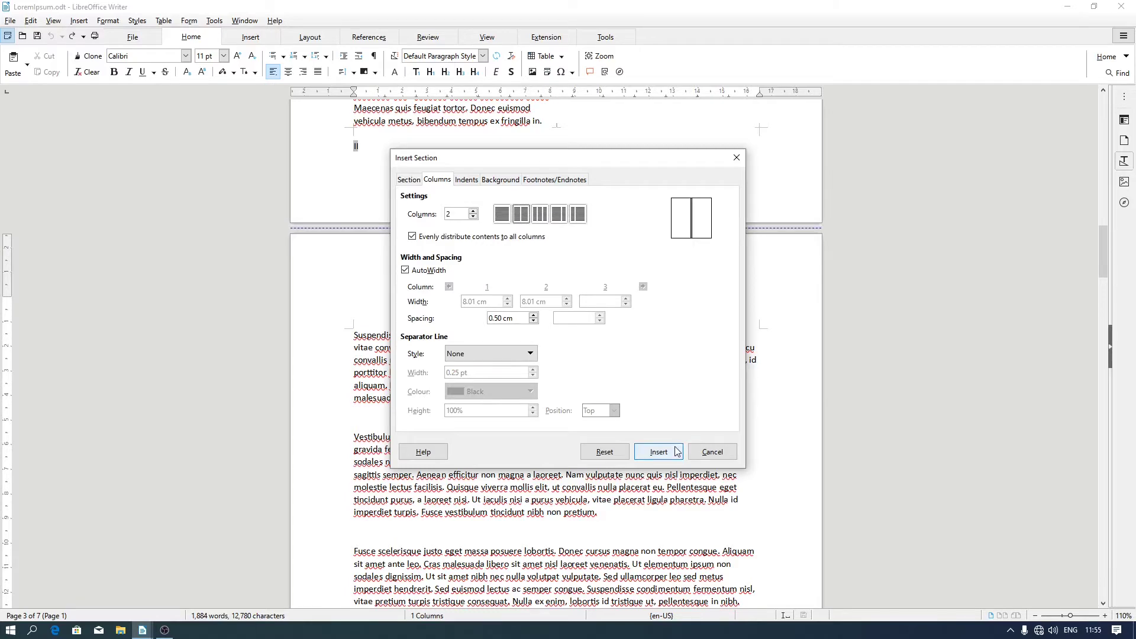
click(657, 452)
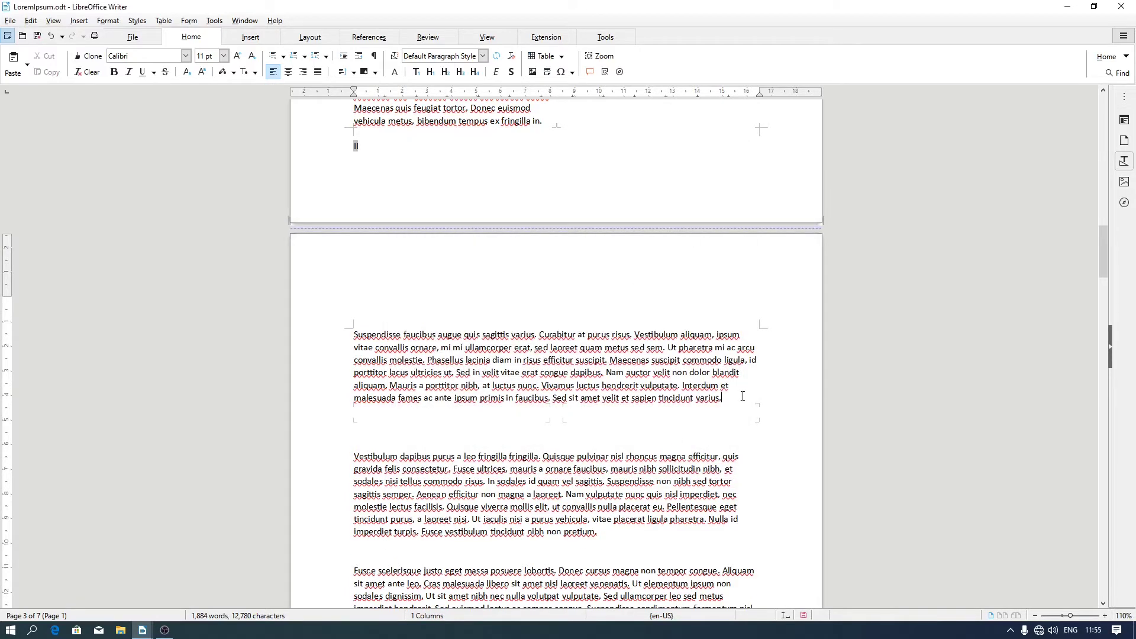
click(521, 432)
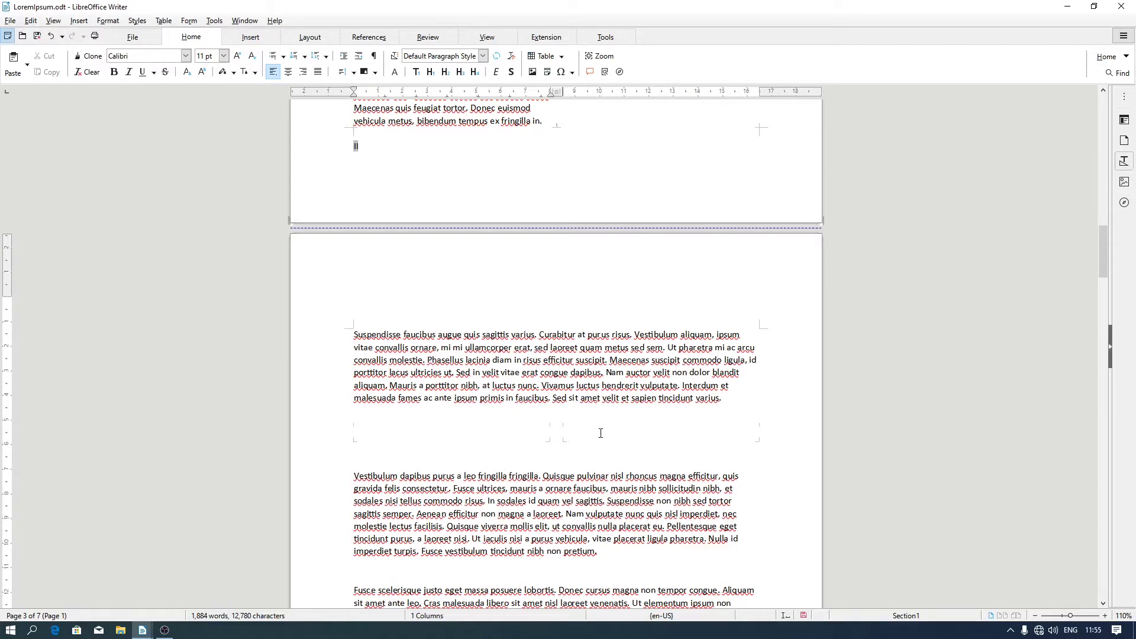
scroll(600, 433, down, 1)
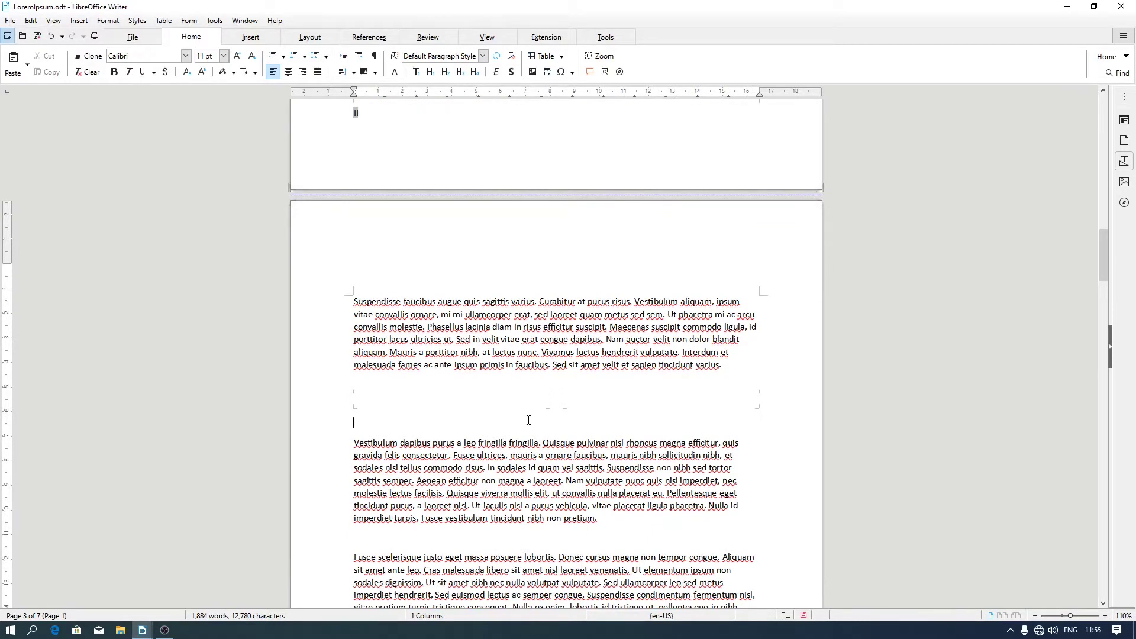
Insert a one-column section below the second paragraph on page 3, with an empty line above it
click(477, 537)
scroll(494, 507, down, 2)
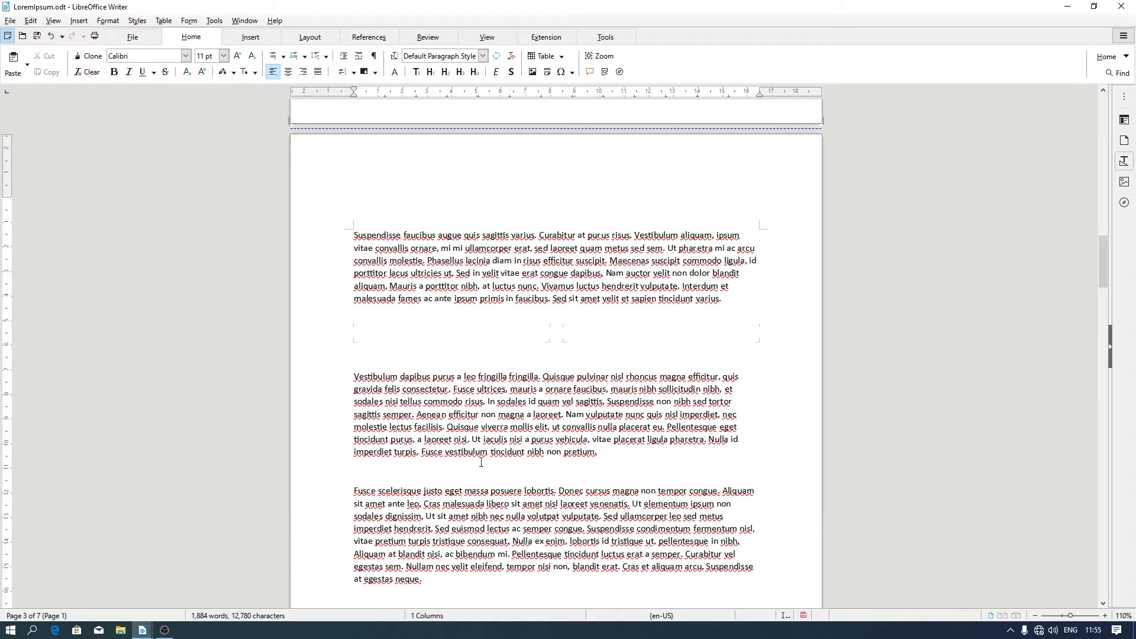
click(237, 38)
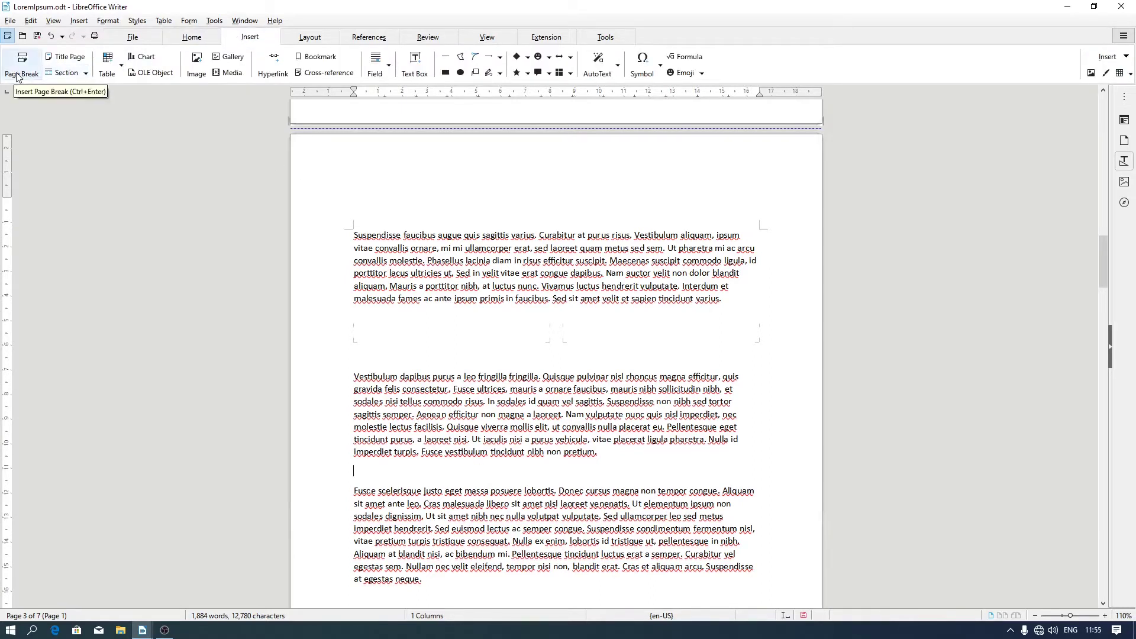
click(85, 73)
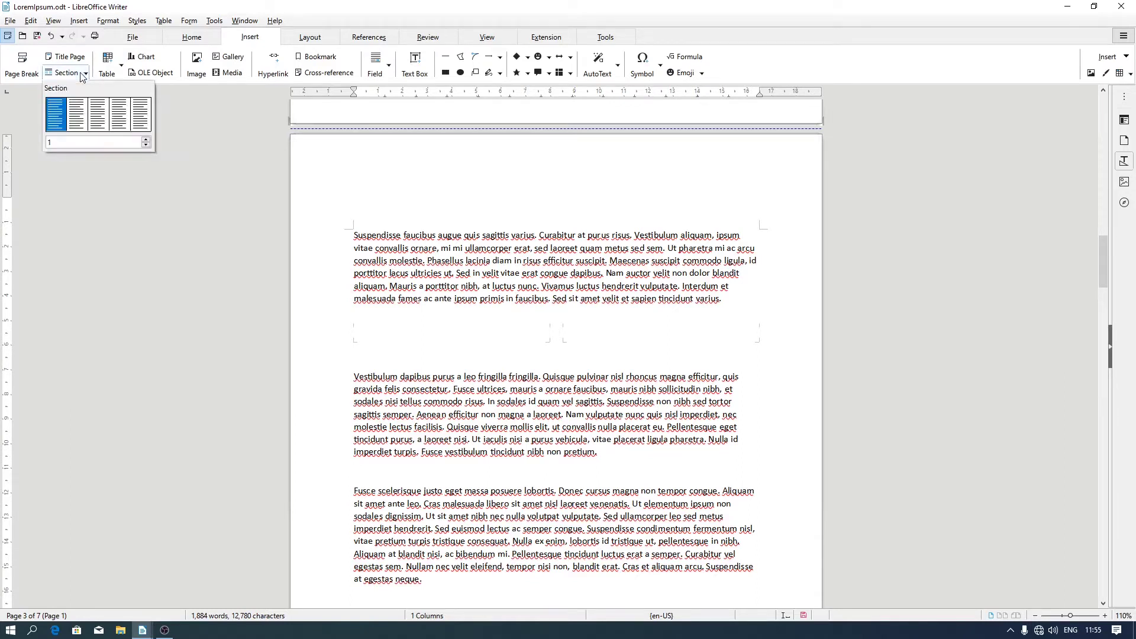
click(55, 115)
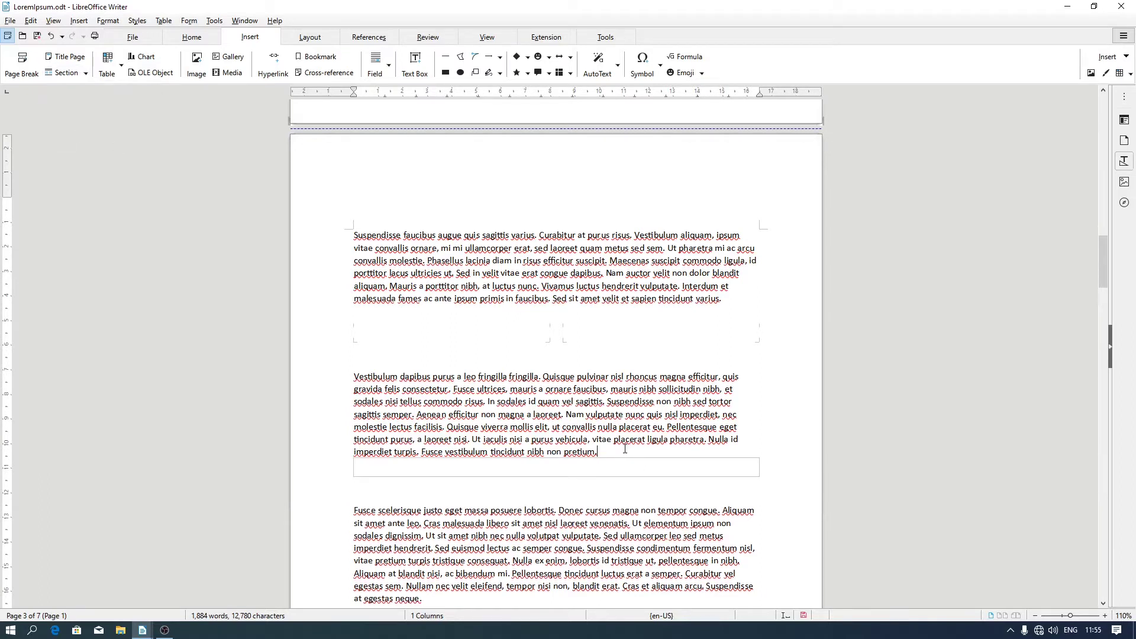
key(Return)
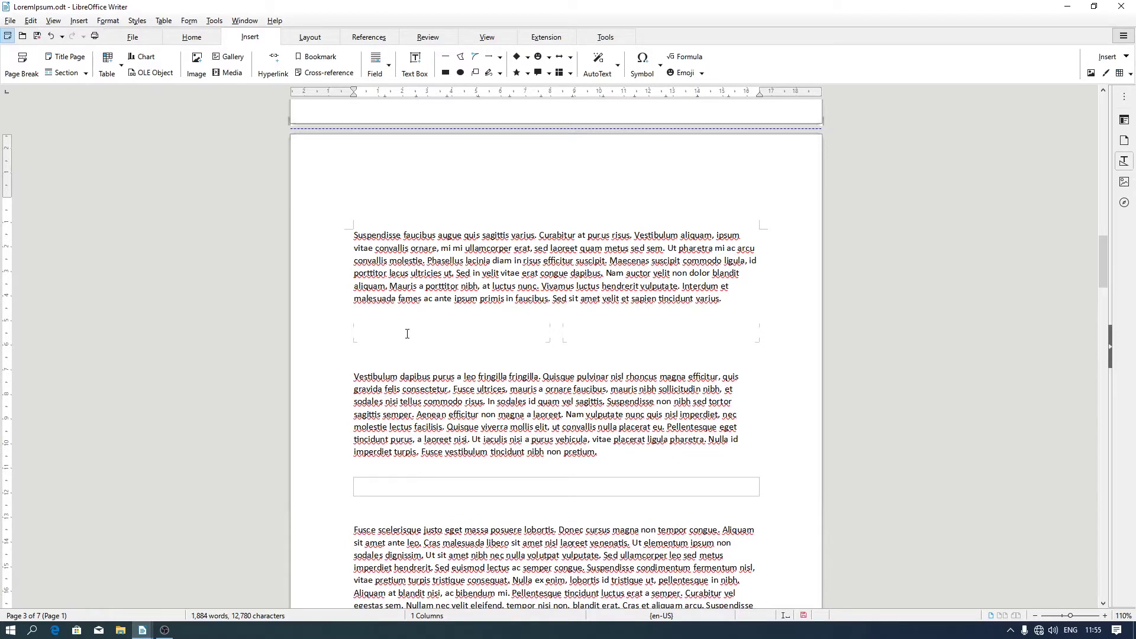
Turn on the display of text boundaries in the document
click(415, 486)
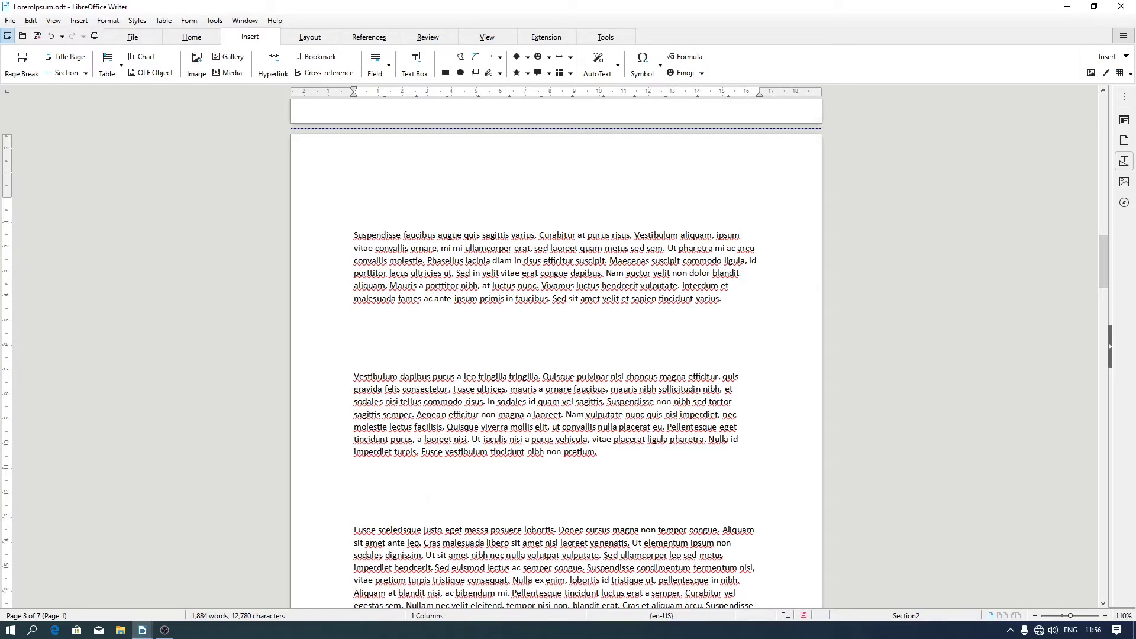
click(55, 22)
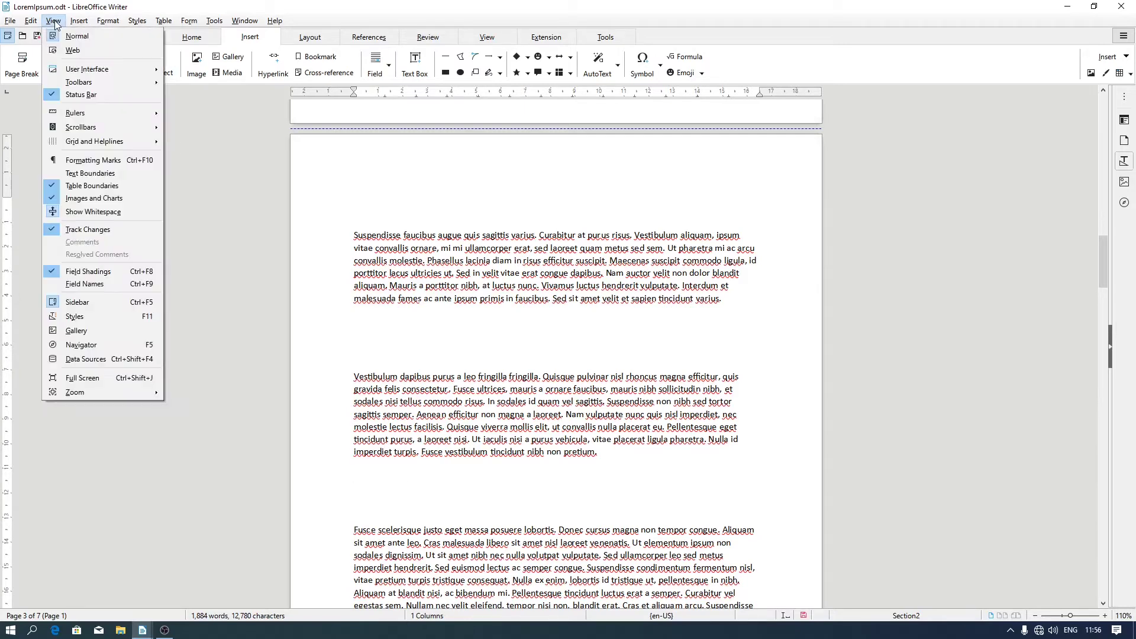
click(117, 174)
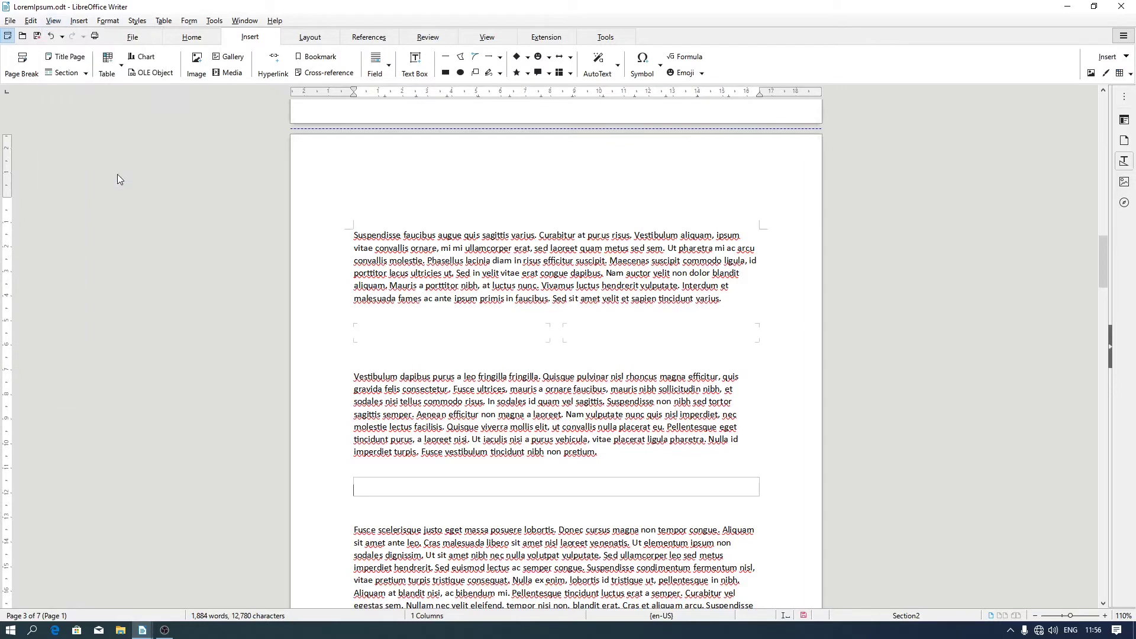
Change the section below the second paragraph on page 3 to two columns of equal size
click(442, 484)
ctrl+scroll(462, 487, up, 3)
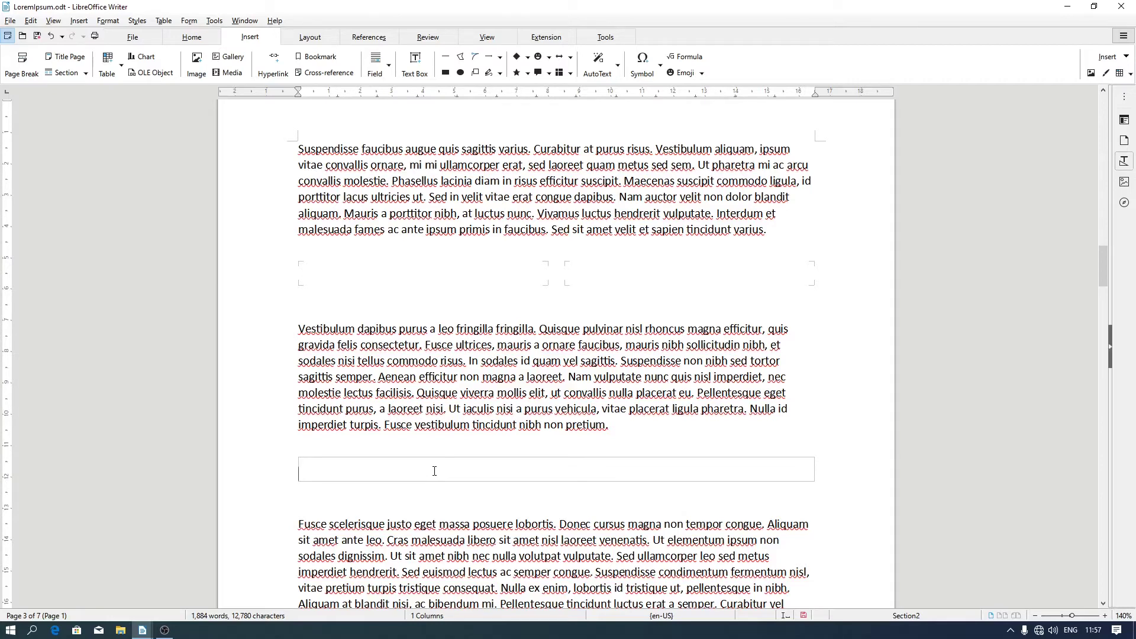
right_click(434, 471)
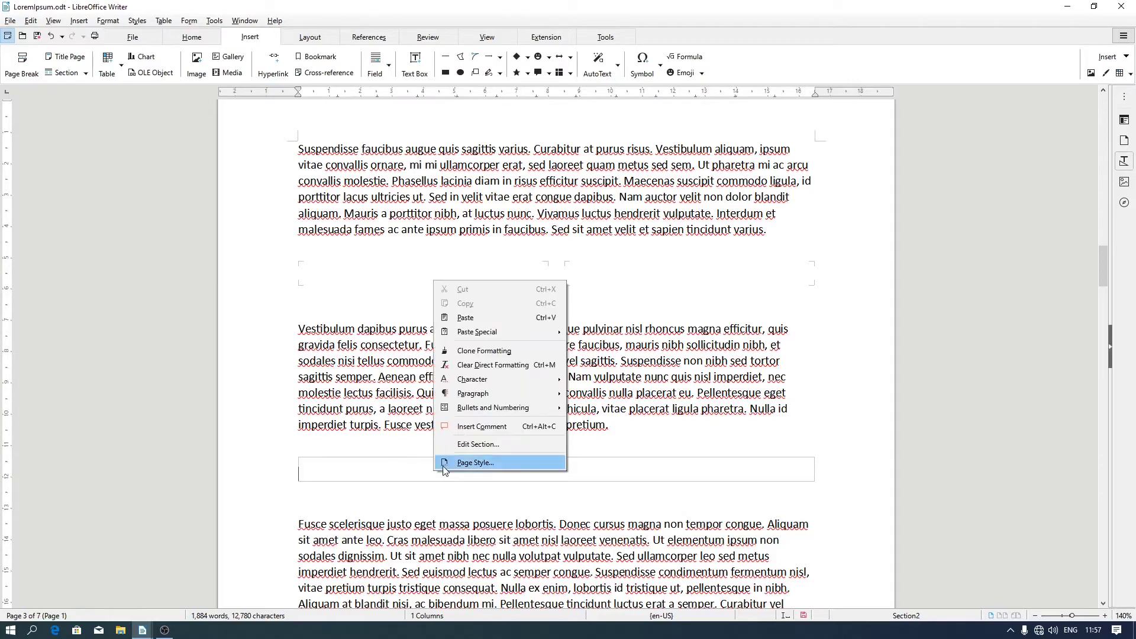
click(456, 449)
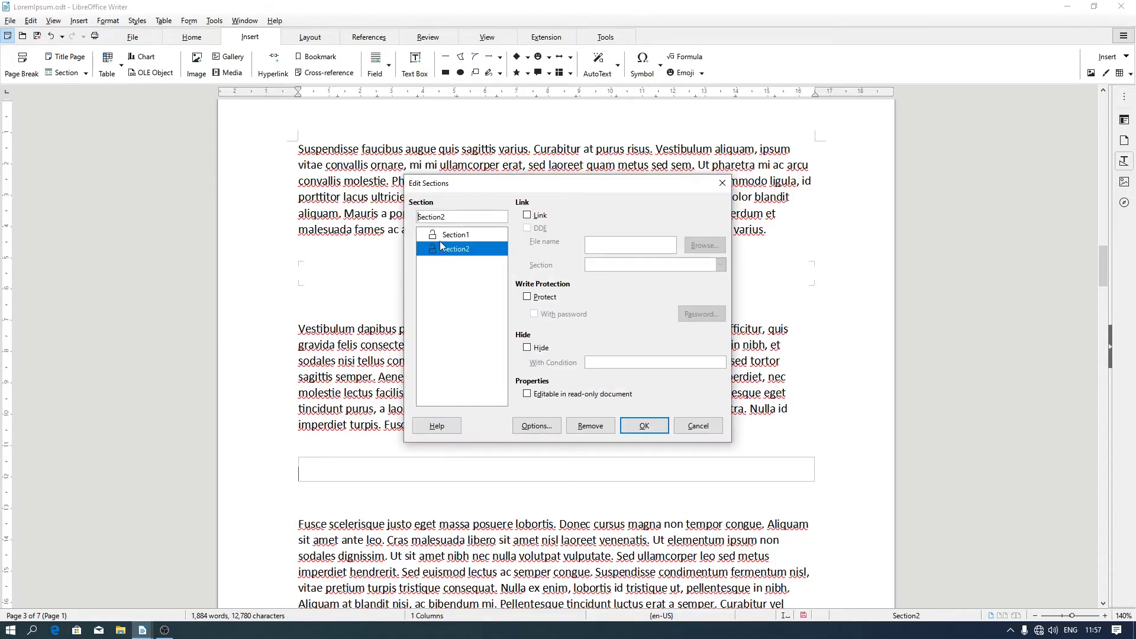
click(537, 426)
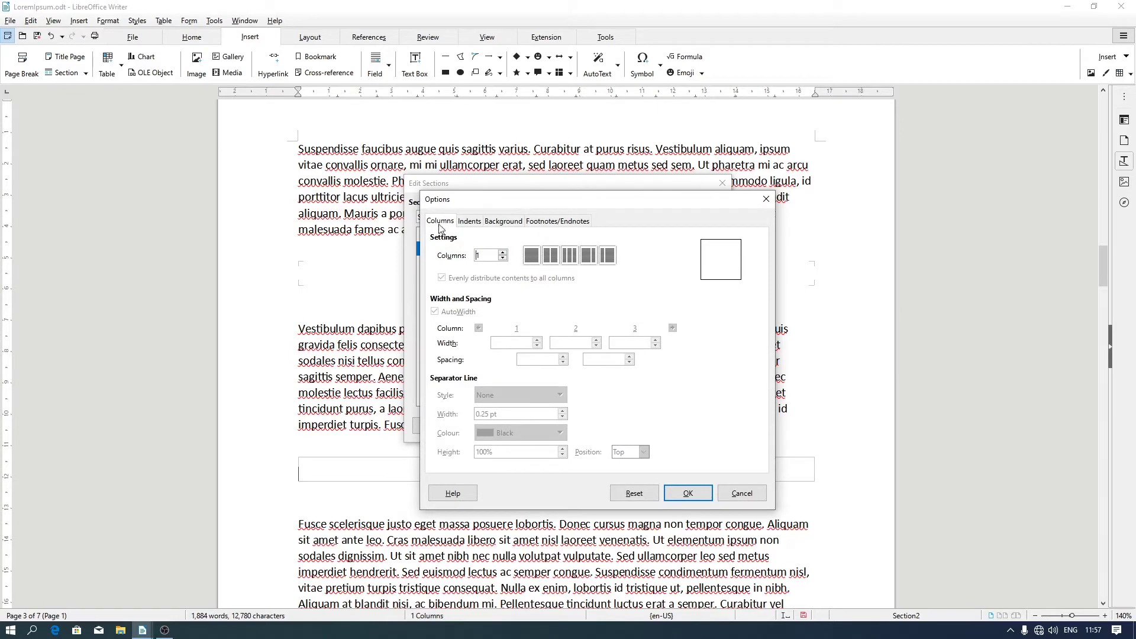
click(551, 255)
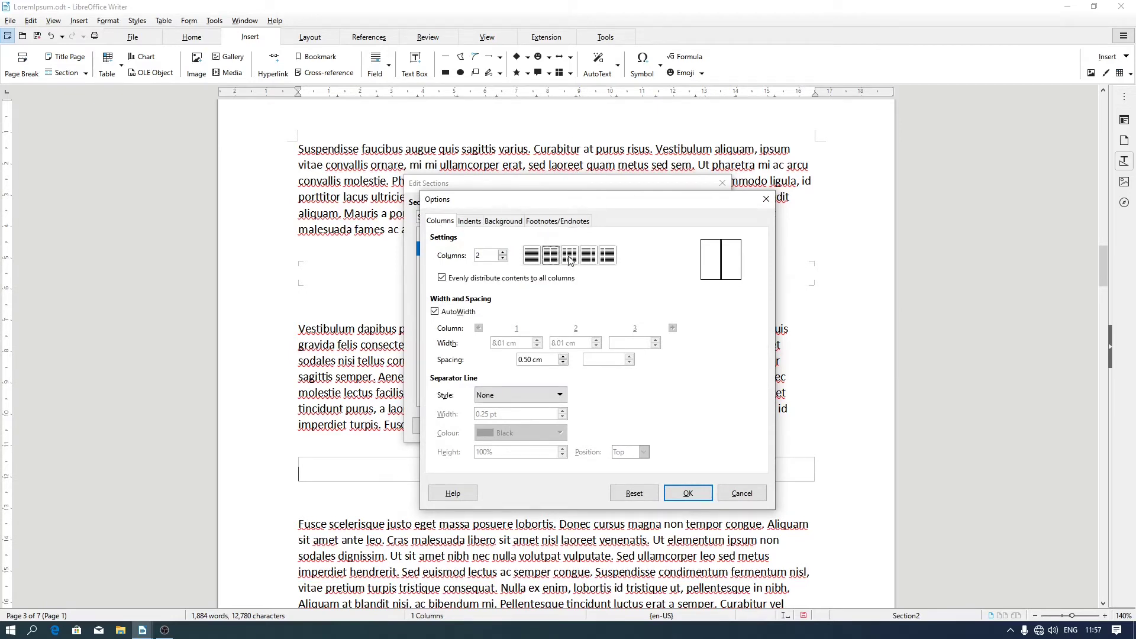
click(570, 258)
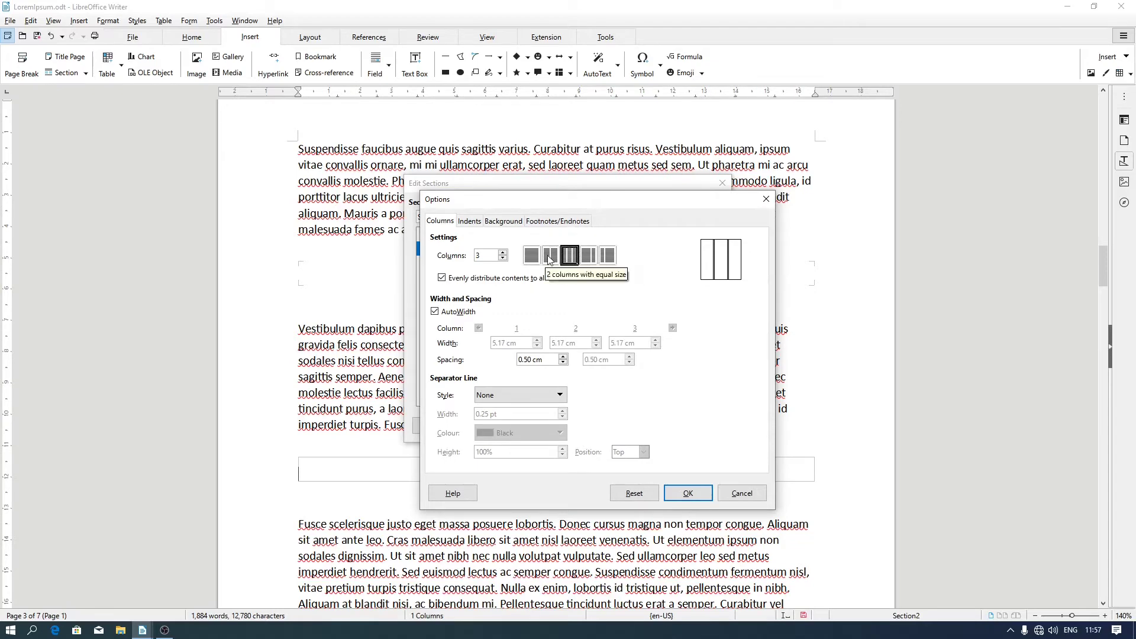
click(549, 259)
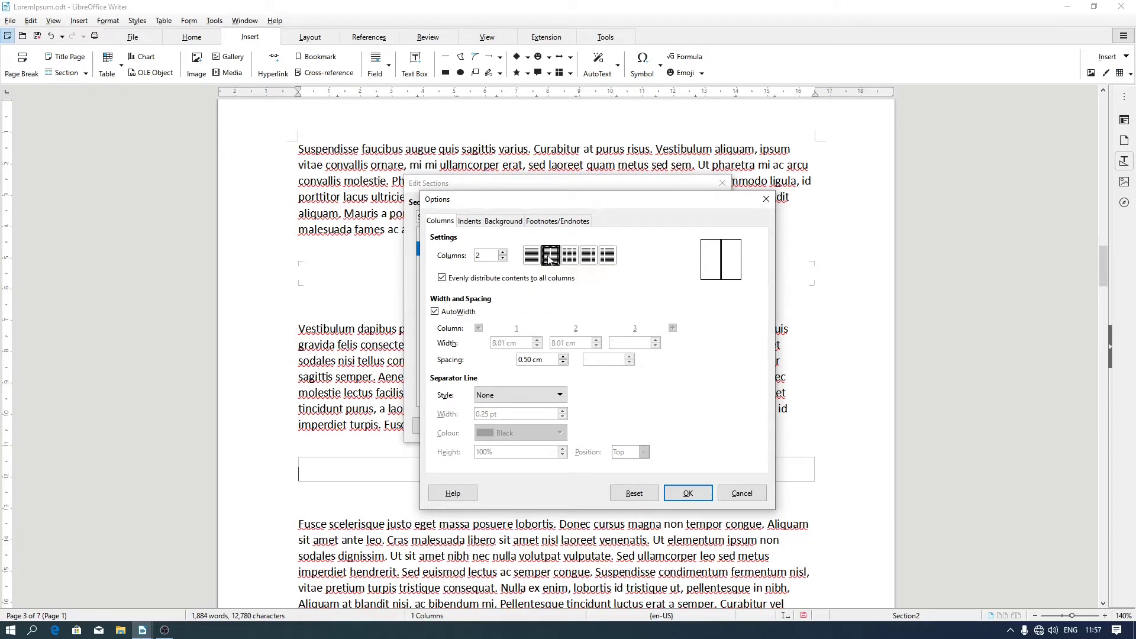
click(686, 493)
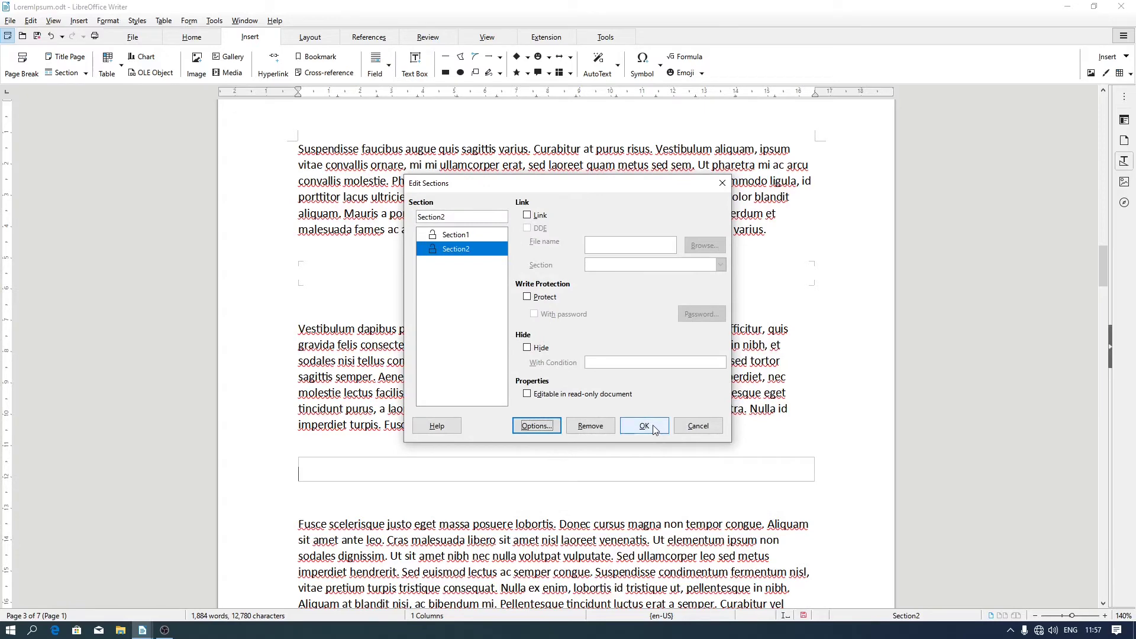
click(644, 426)
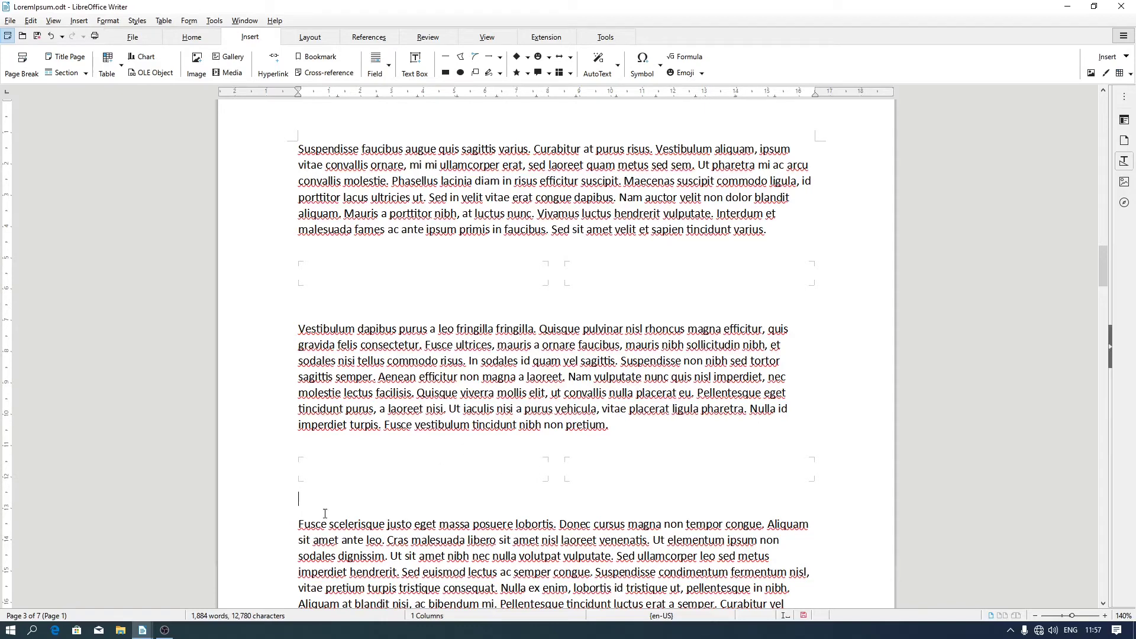
Copy all the text from the Untitled 2 document and paste it into the two-column section below the second paragraph in LoremIpsum.odt
mouse_move(142, 630)
click(235, 570)
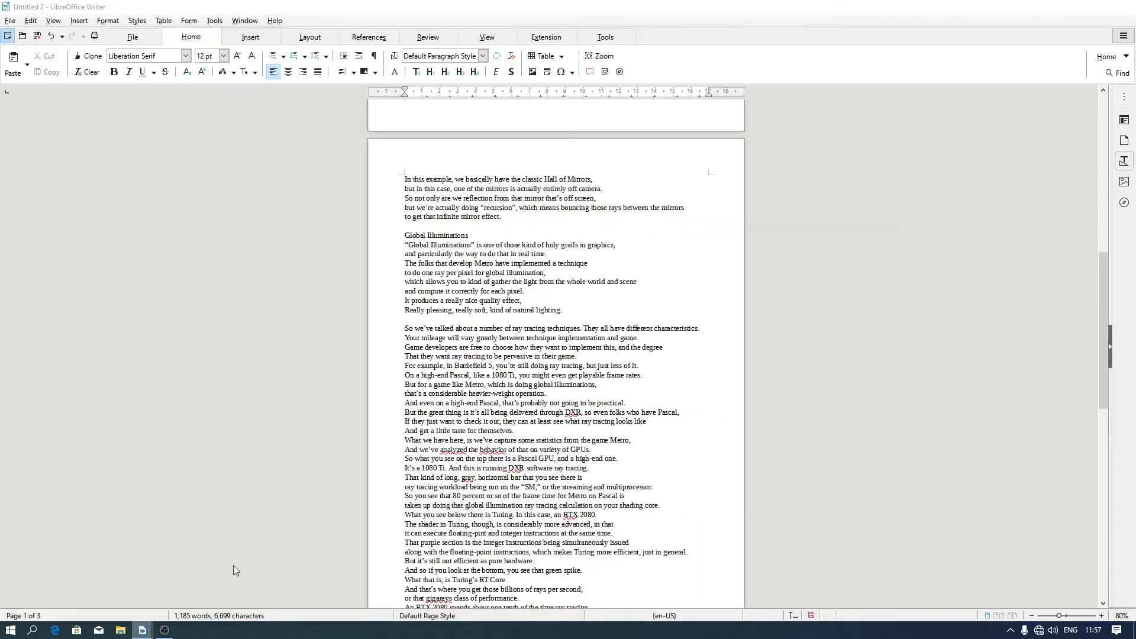
key(ctrl+a)
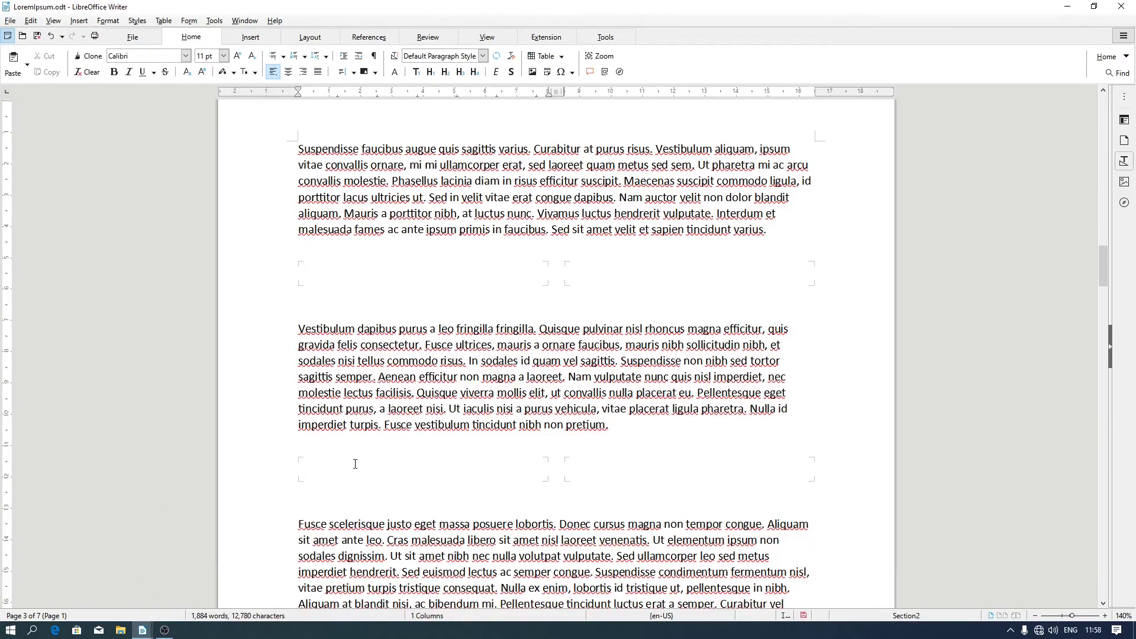
click(356, 460)
key(ctrl+v)
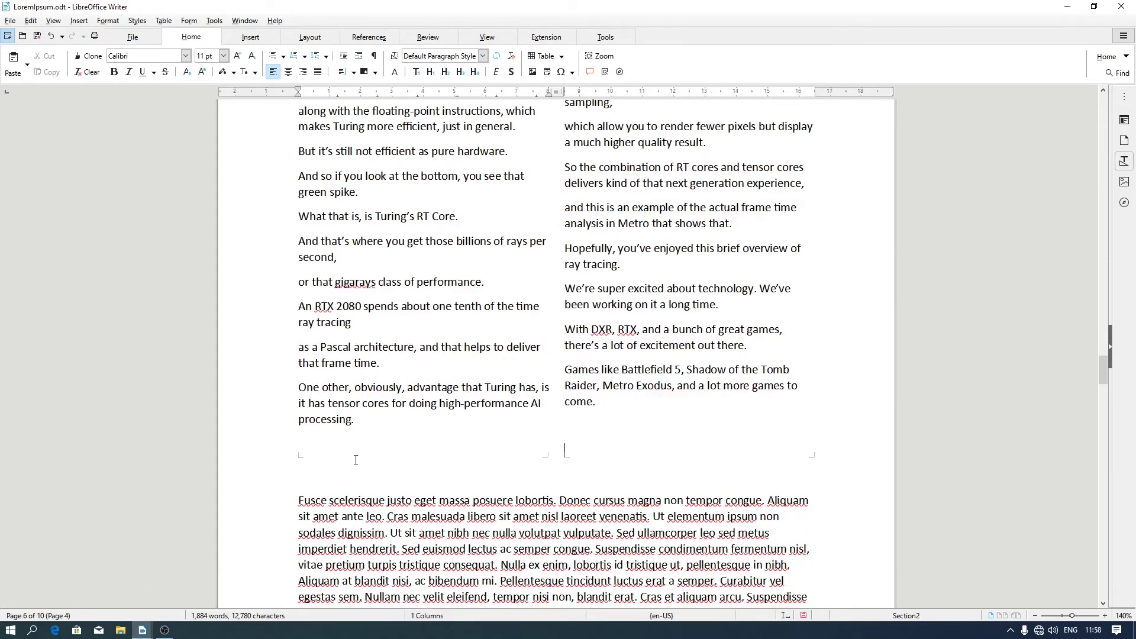
Paste the copied text into the empty two-column section between the first and second paragraphs on page 3
ctrl+scroll(356, 460, down, 2)
scroll(356, 459, up, 15)
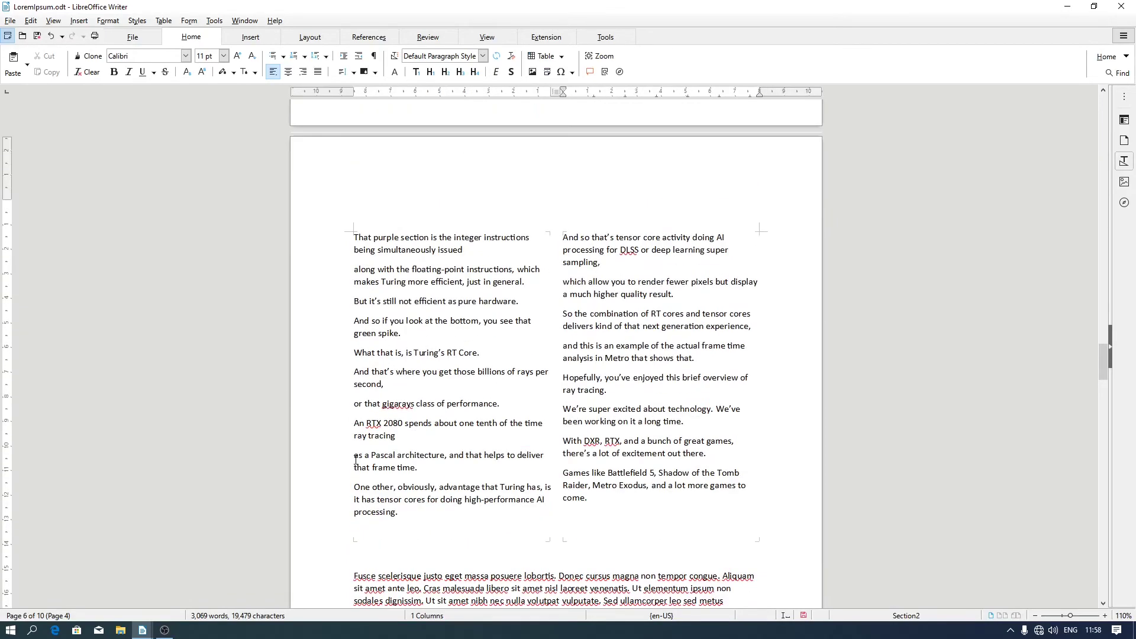
scroll(356, 459, up, 15)
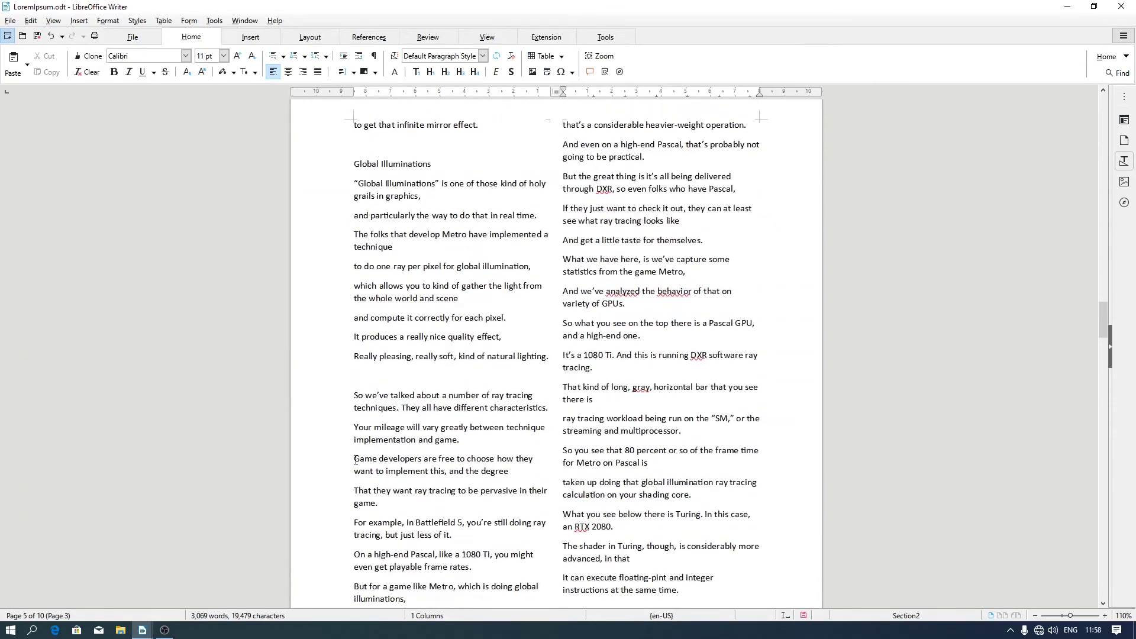
scroll(355, 460, up, 15)
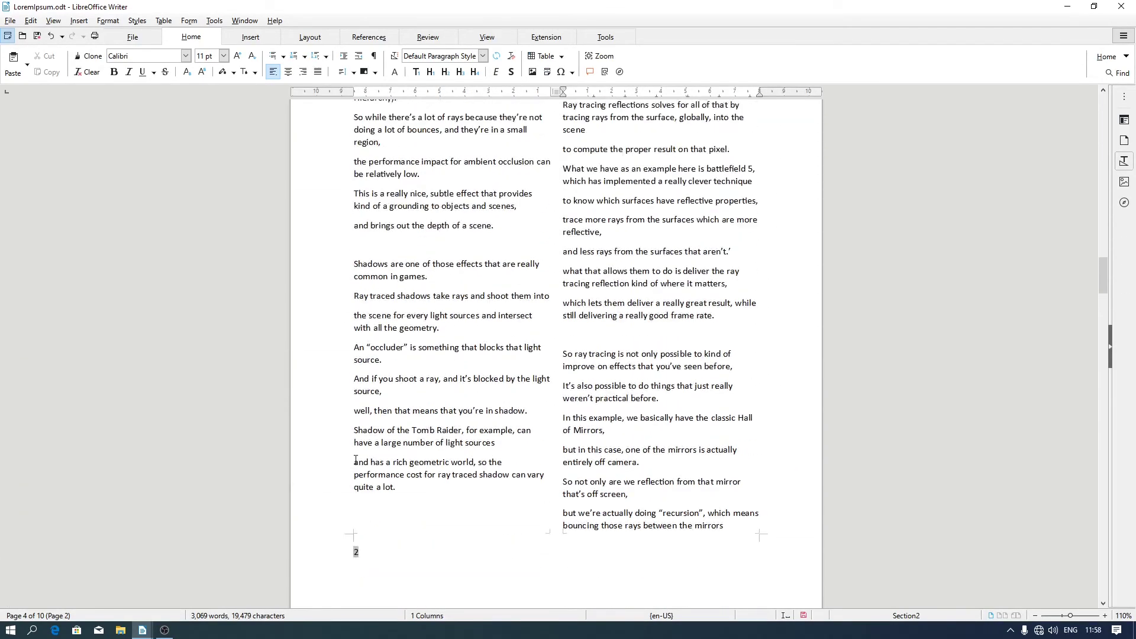
scroll(355, 460, up, 7)
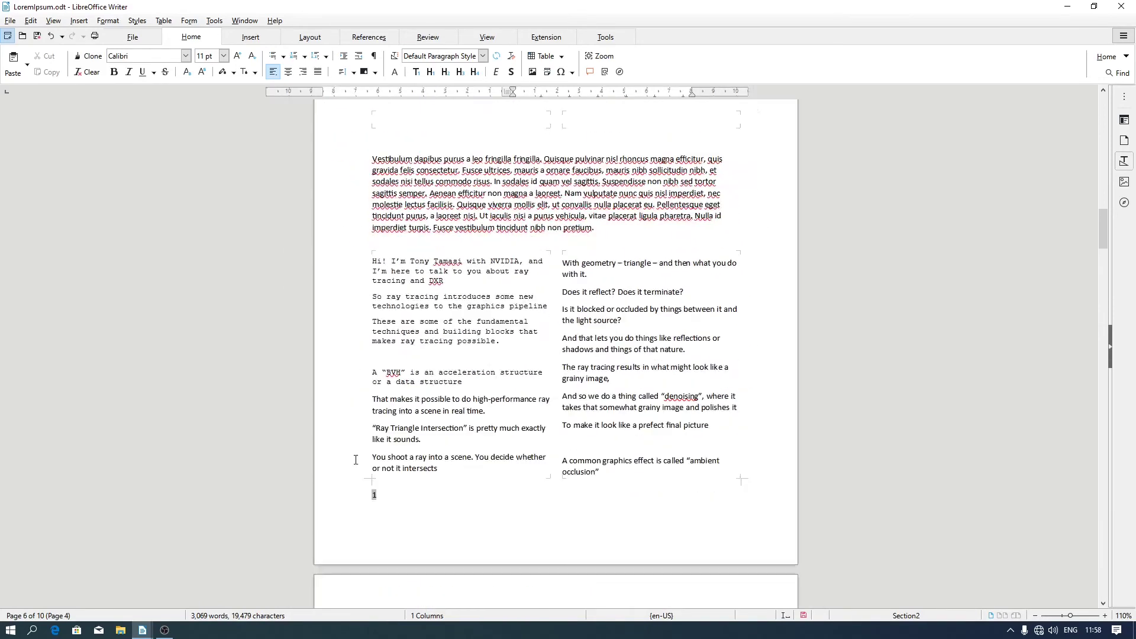
ctrl+scroll(356, 460, down, 2)
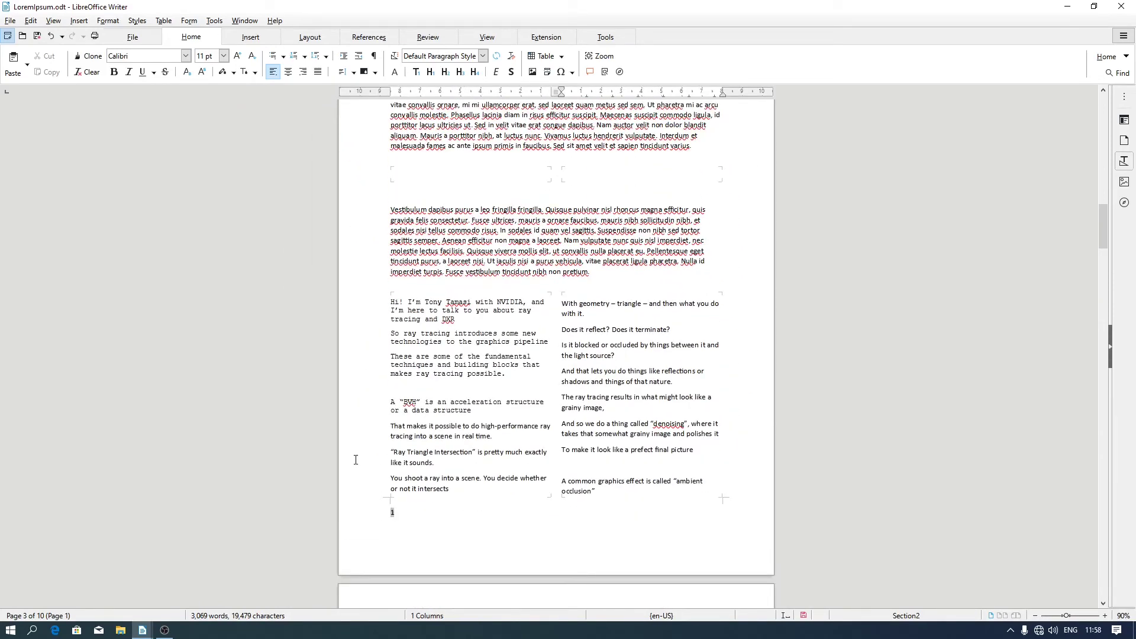
click(420, 173)
key(ctrl+v)
scroll(517, 218, up, 9)
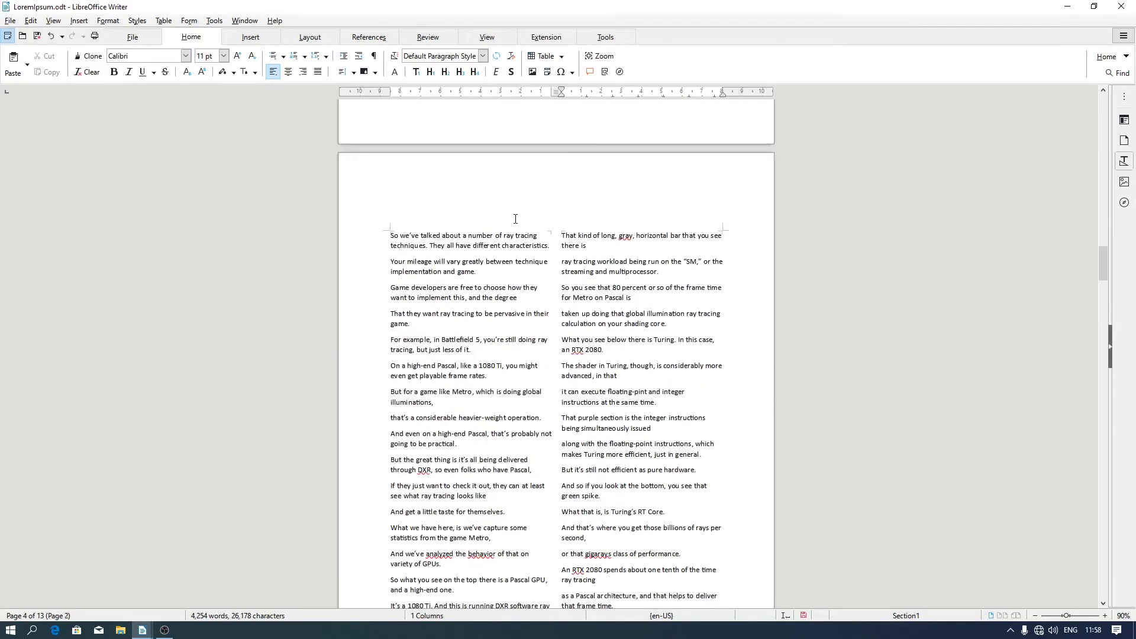
Remove Section2, the two-column section below the "Vestibulum dapibus" paragraph, through the section editing dialog
drag(1103, 259, 1105, 300)
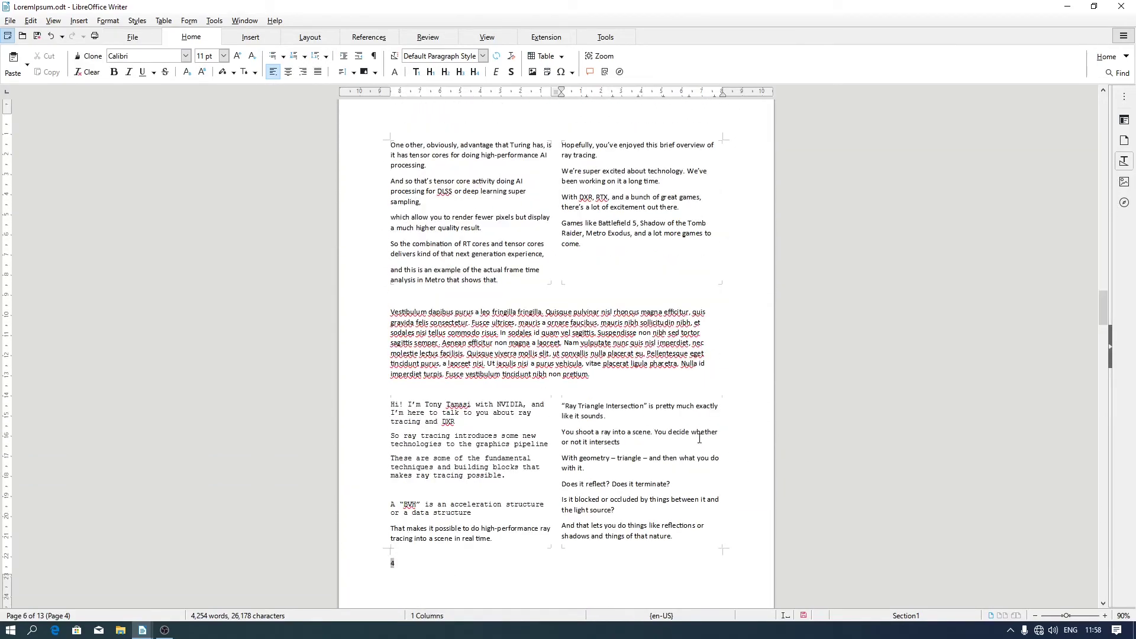
click(525, 432)
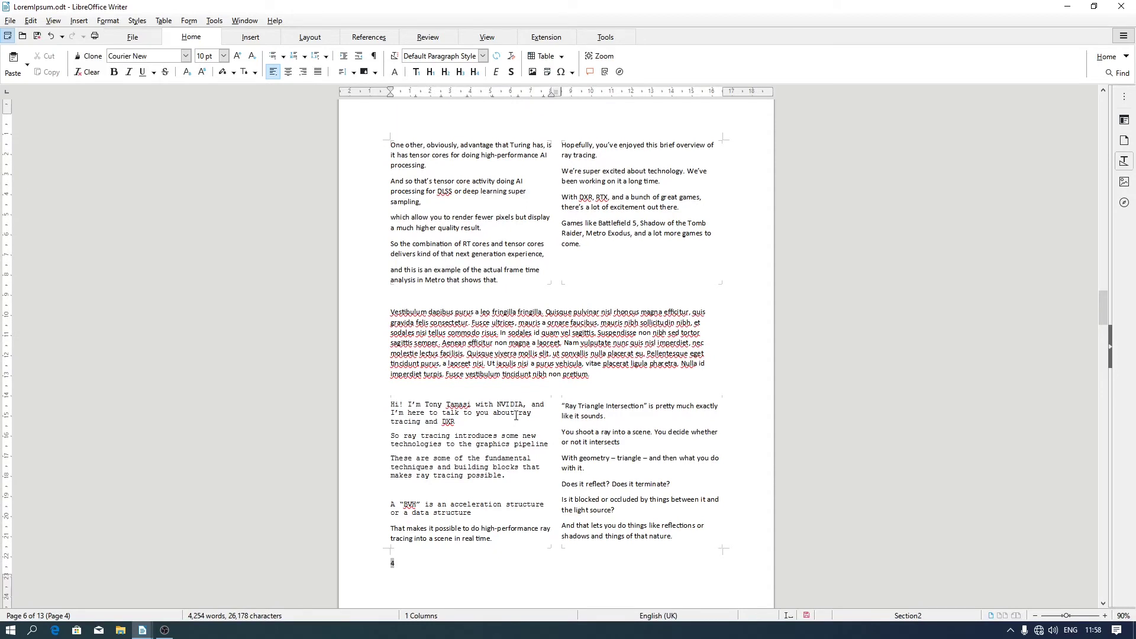
right_click(516, 416)
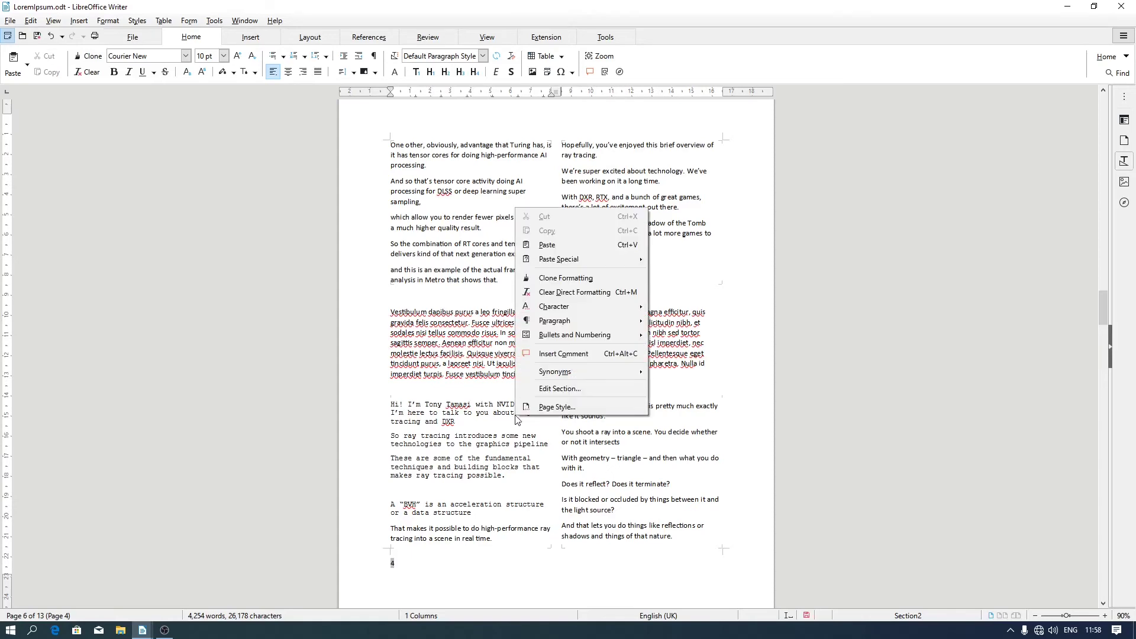
click(538, 390)
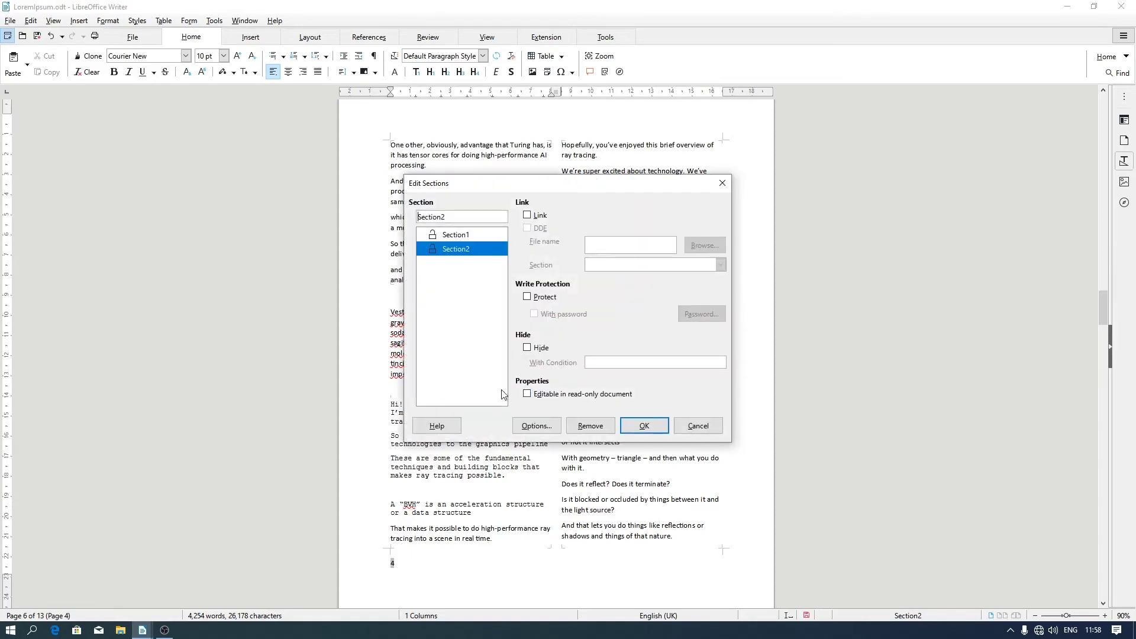
click(455, 235)
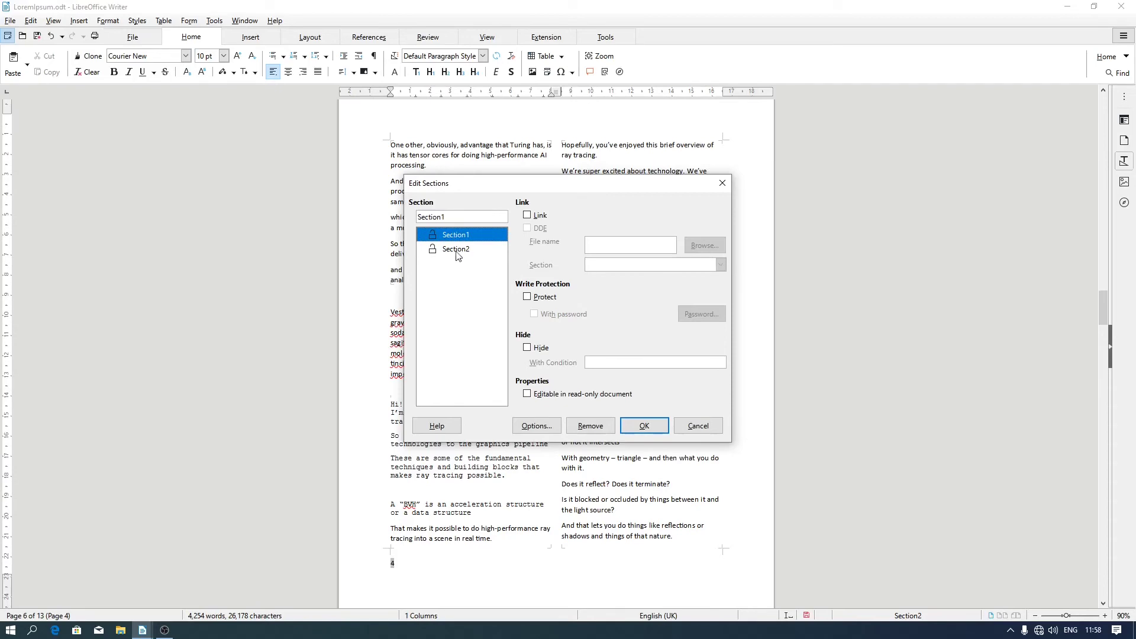
click(458, 251)
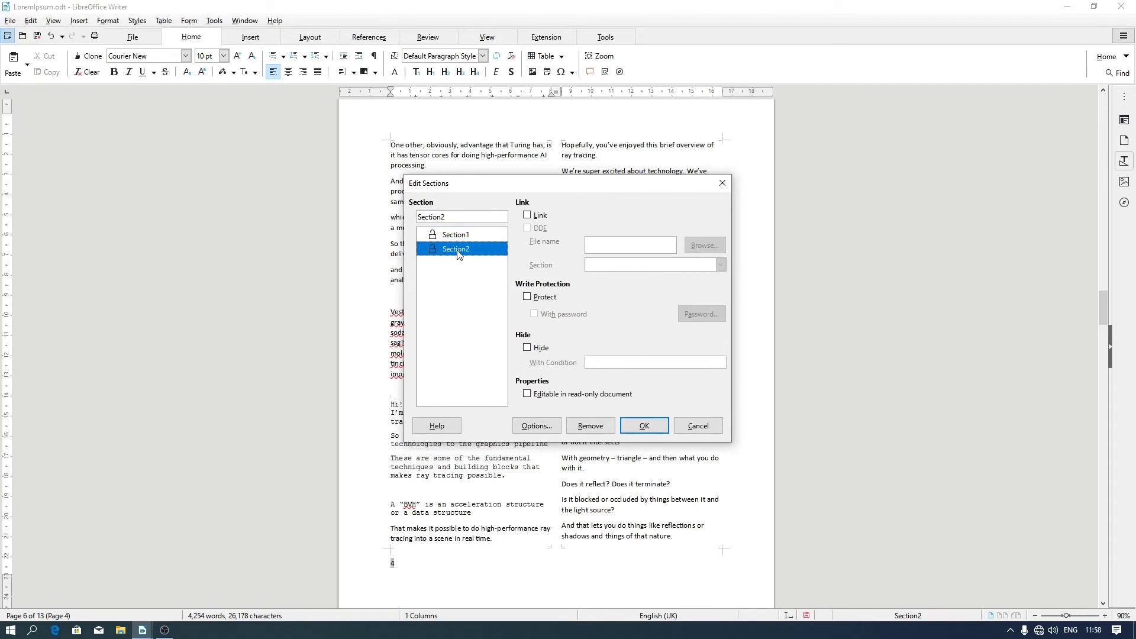
click(598, 429)
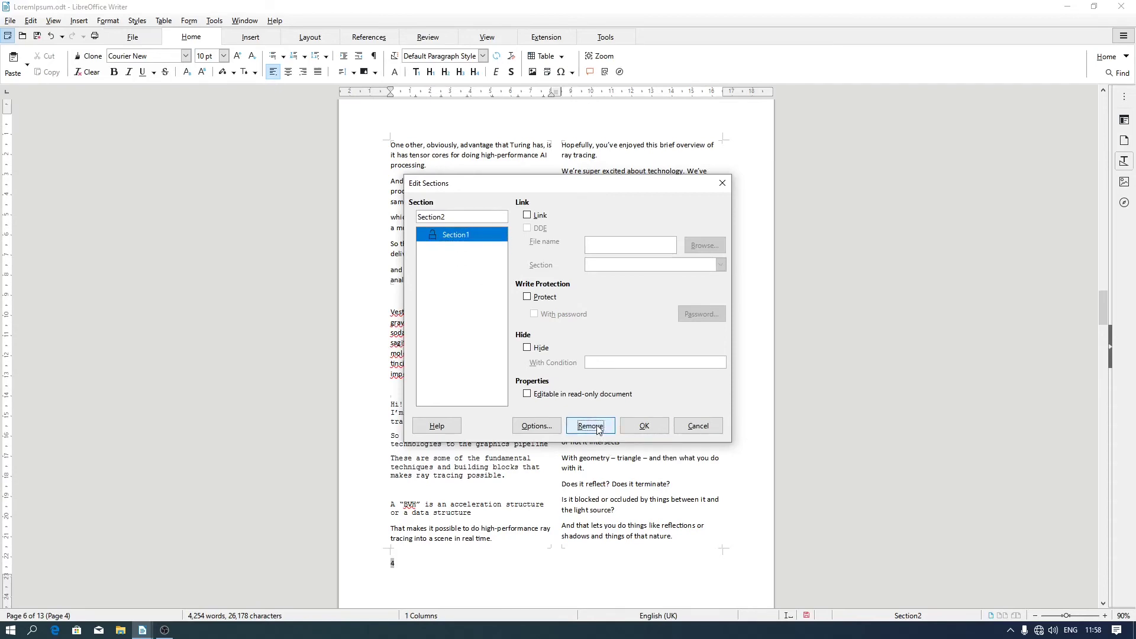
click(644, 427)
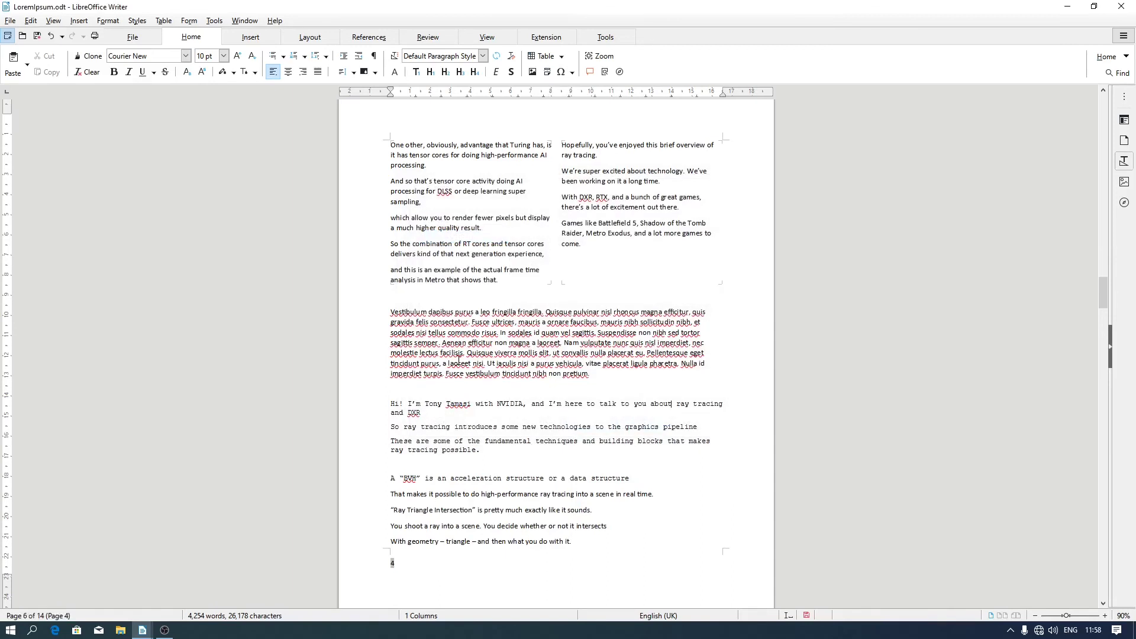